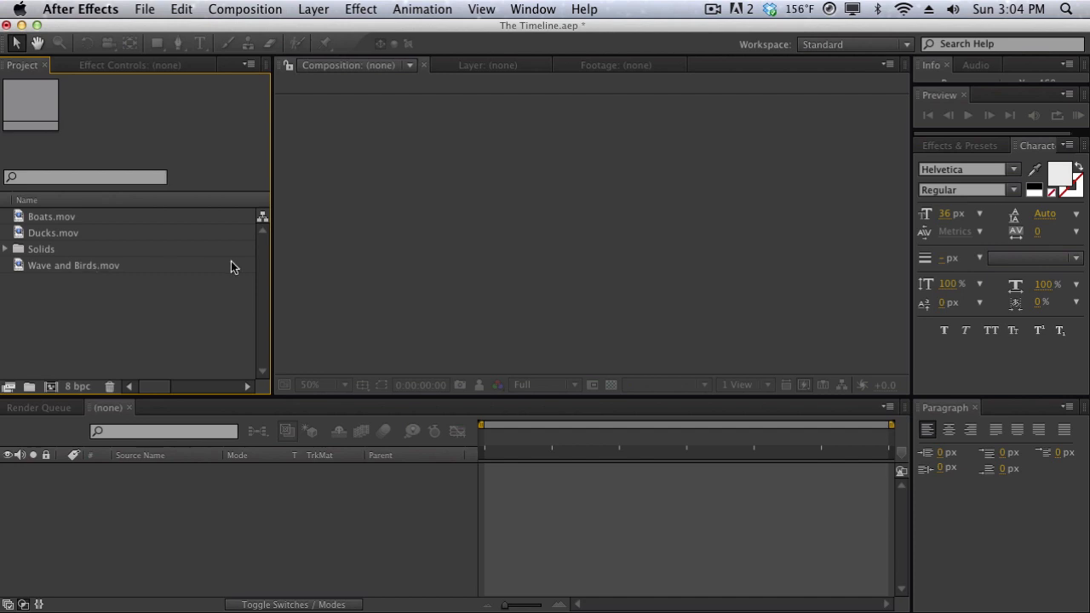
Step: Create a composition named Main Comp with a width of 1280 px and the aspect ratio locked to 16:9
left_click(244, 9)
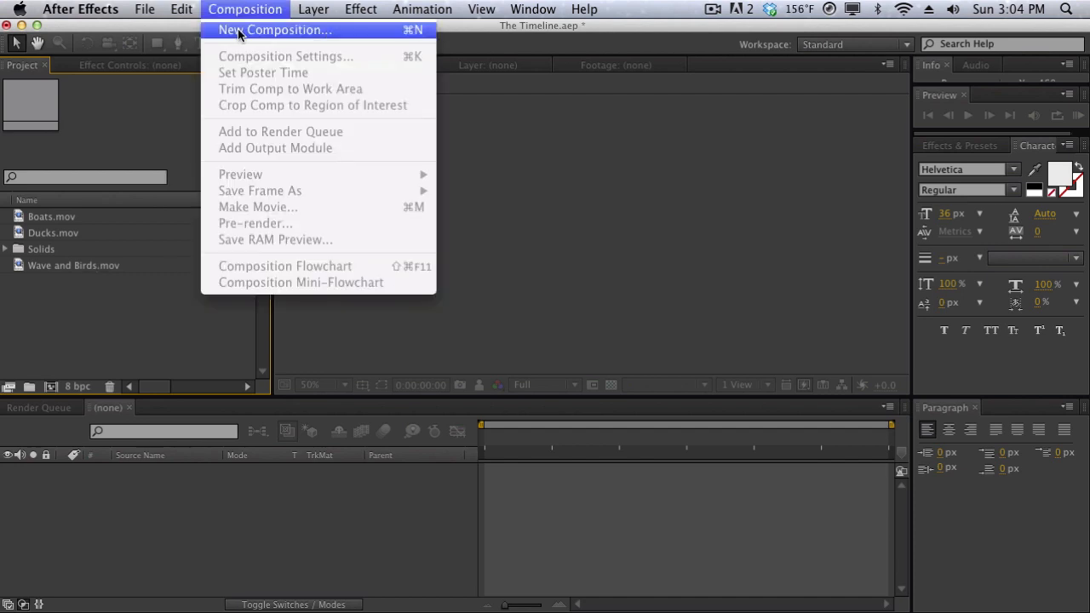
left_click(239, 32)
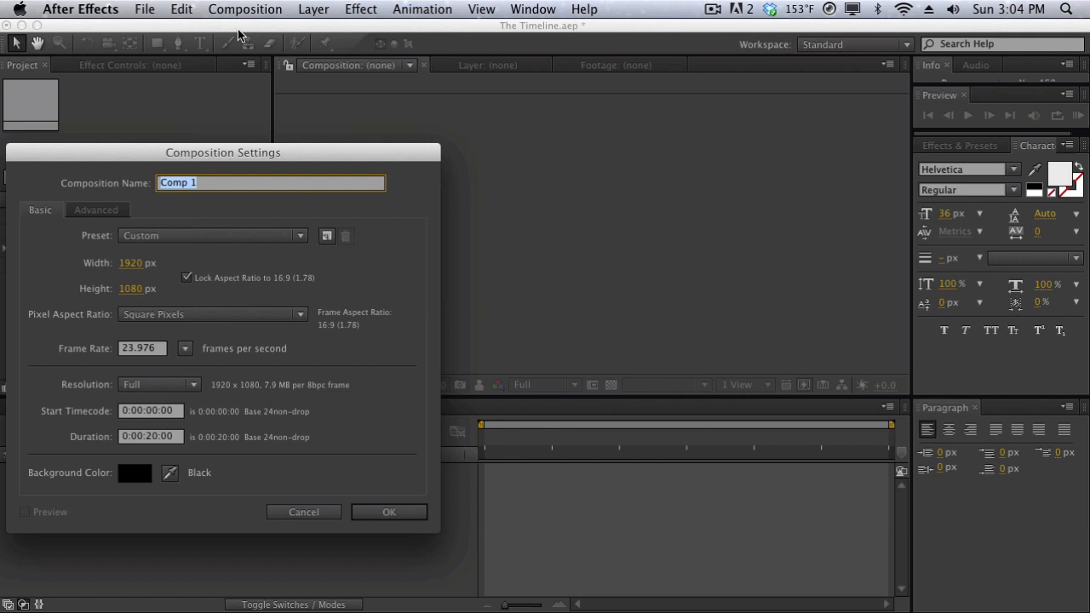
type("Main Comp")
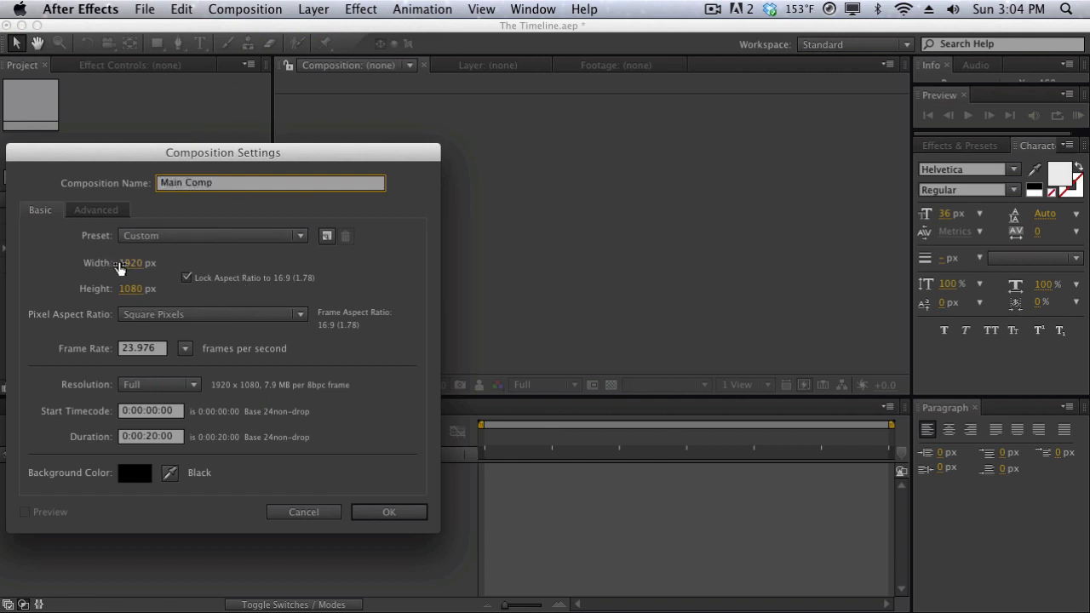
left_click(120, 264)
type("1280")
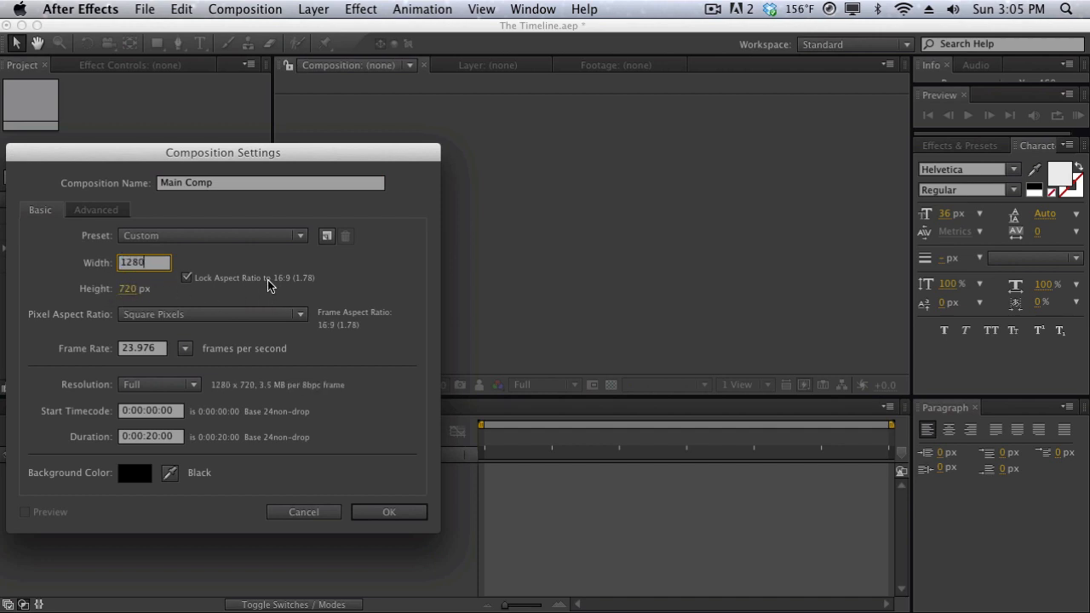
left_click(379, 509)
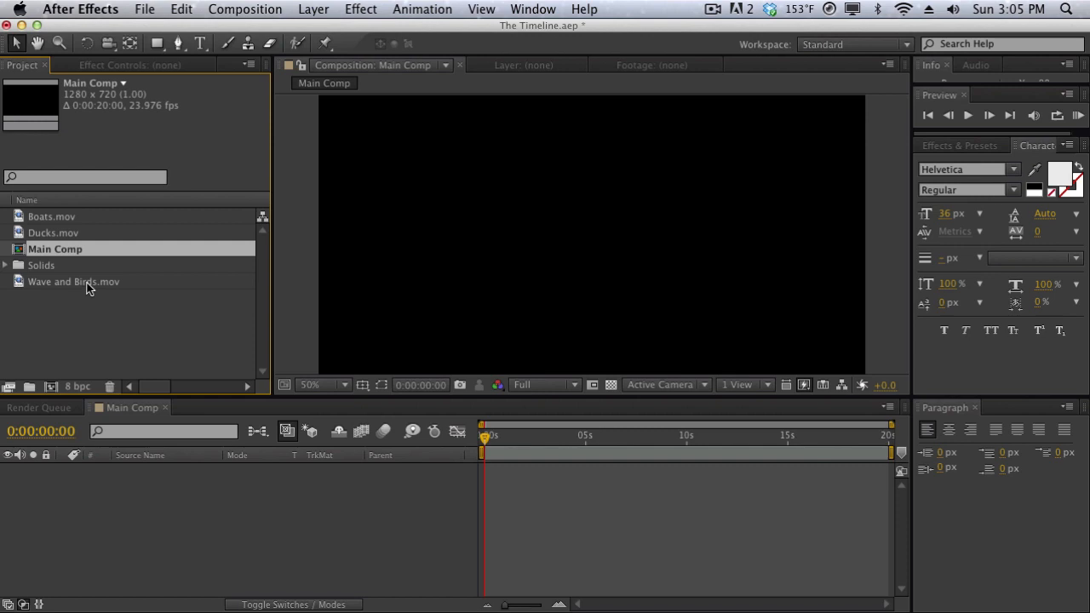
Step: Add Wave and Birds.mov to the Main Comp timeline and widen the source name column to fit its full name
left_click_drag(86, 287, 243, 550)
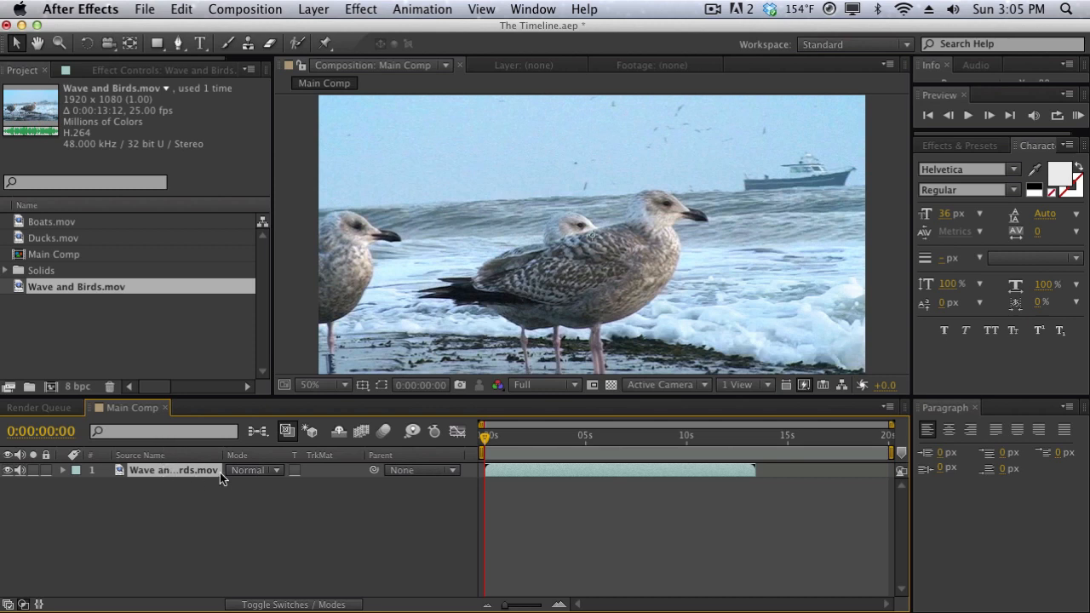
left_click_drag(223, 455, 260, 455)
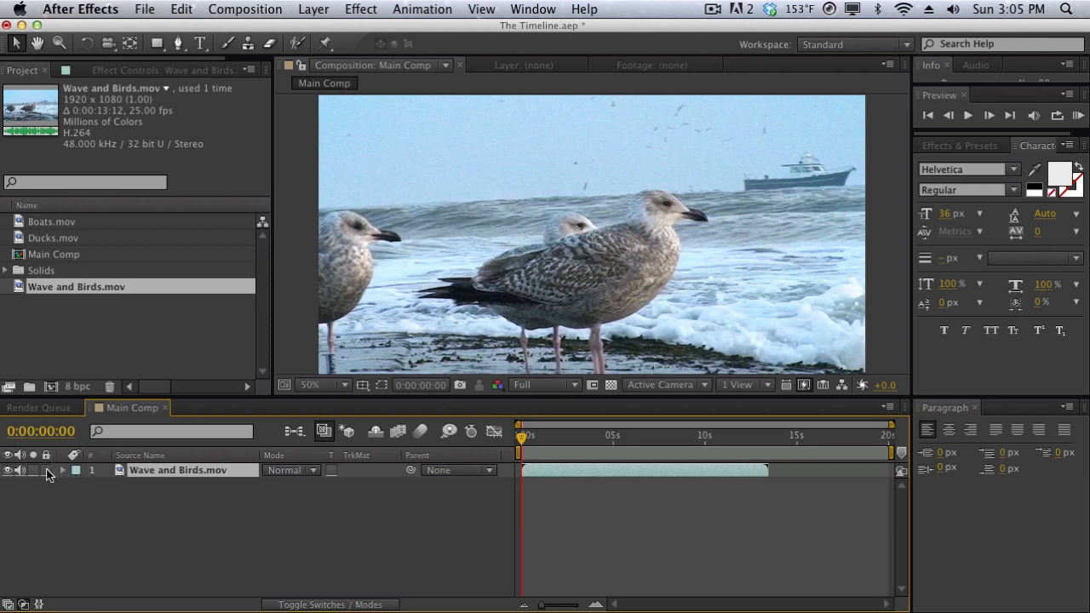
Step: Lock and unlock the Wave and Birds.mov layer, and switch its solo state on and off
left_click(47, 471)
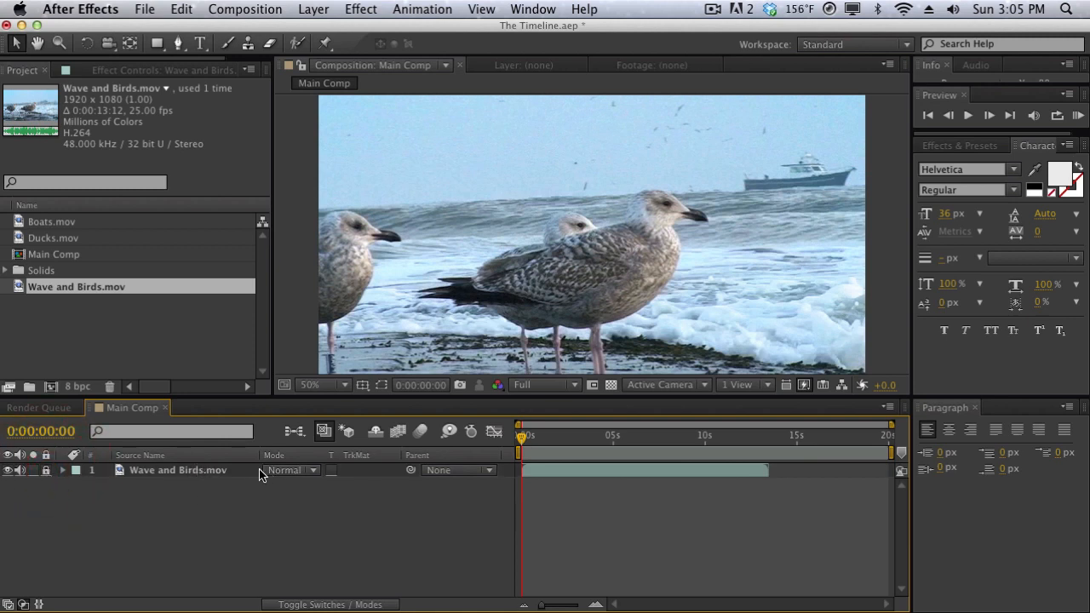
left_click(47, 471)
left_click(34, 471)
left_click(34, 471)
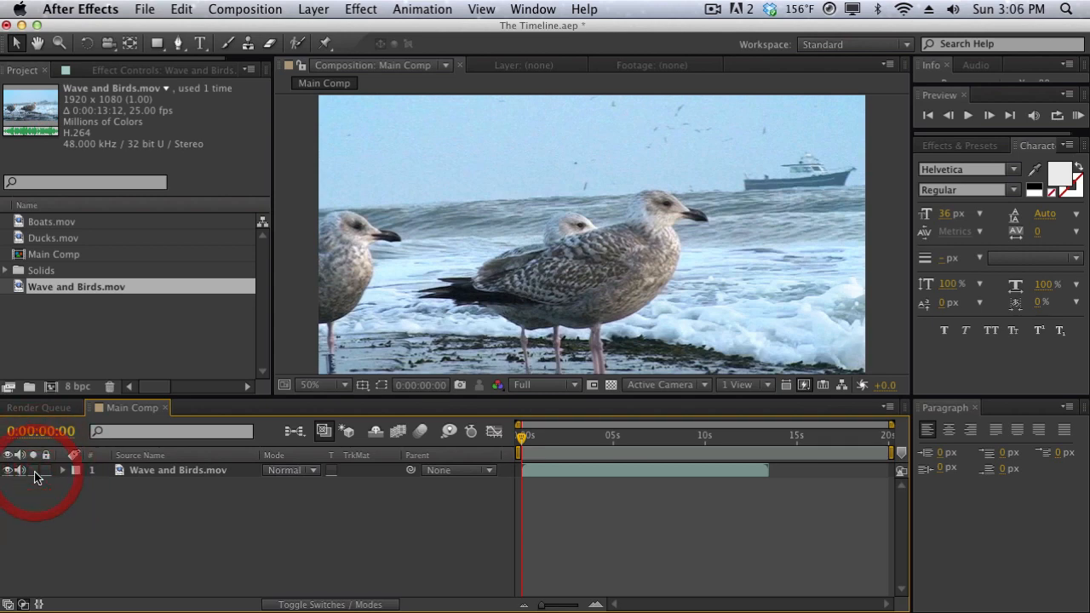
Step: Add Ducks.mov to the timeline as a layer above Wave and Birds.mov
left_click(152, 246)
left_click_drag(152, 247, 158, 473)
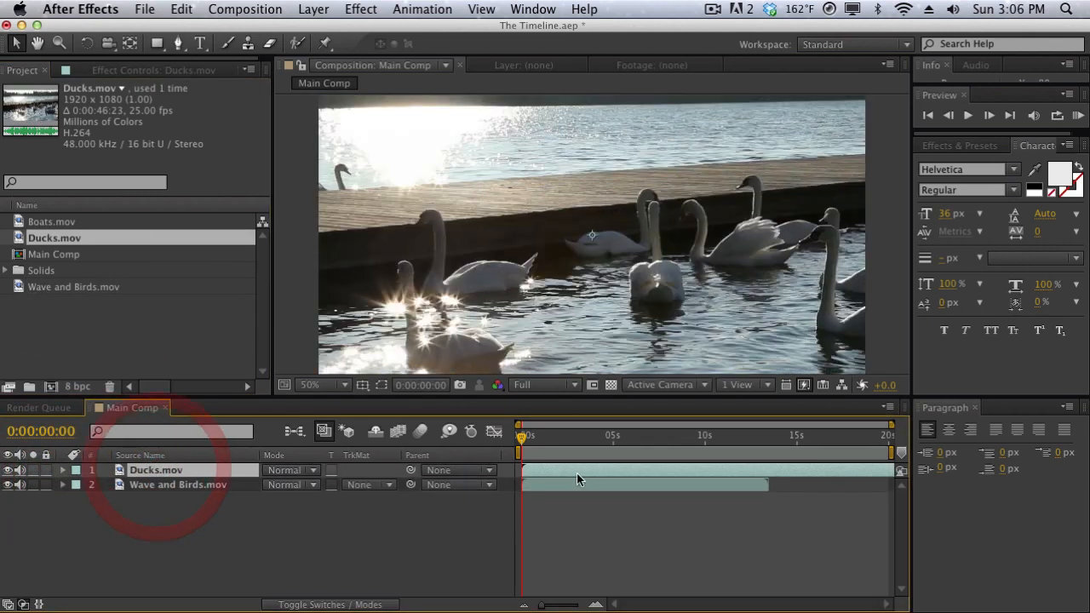
Step: Solo the Wave and Birds.mov layer and the Ducks.mov layer in turn, switching each solo off again
left_click(33, 485)
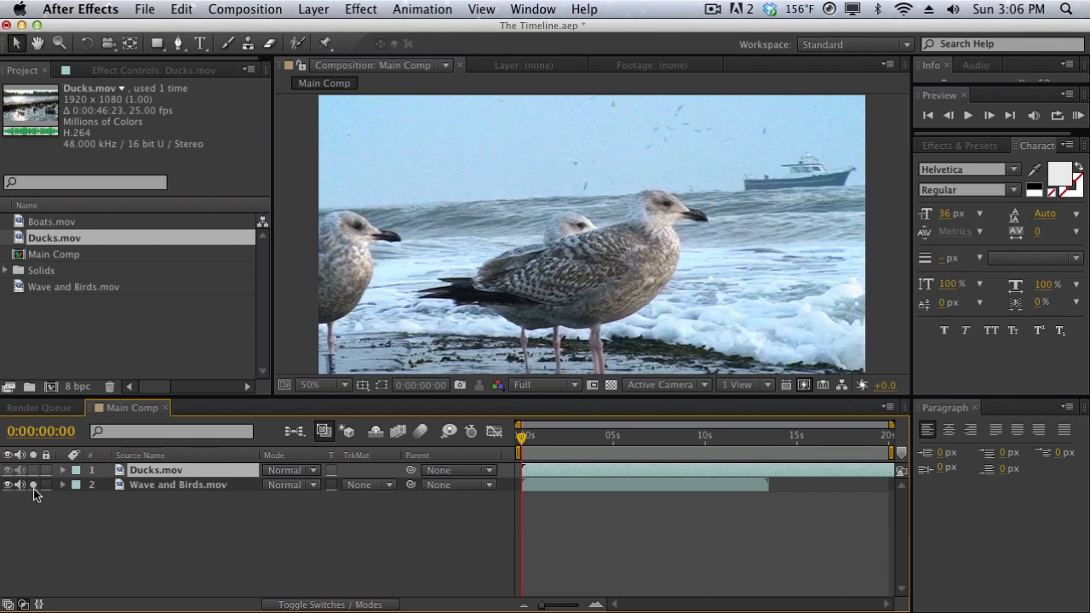
left_click(33, 485)
left_click(33, 484)
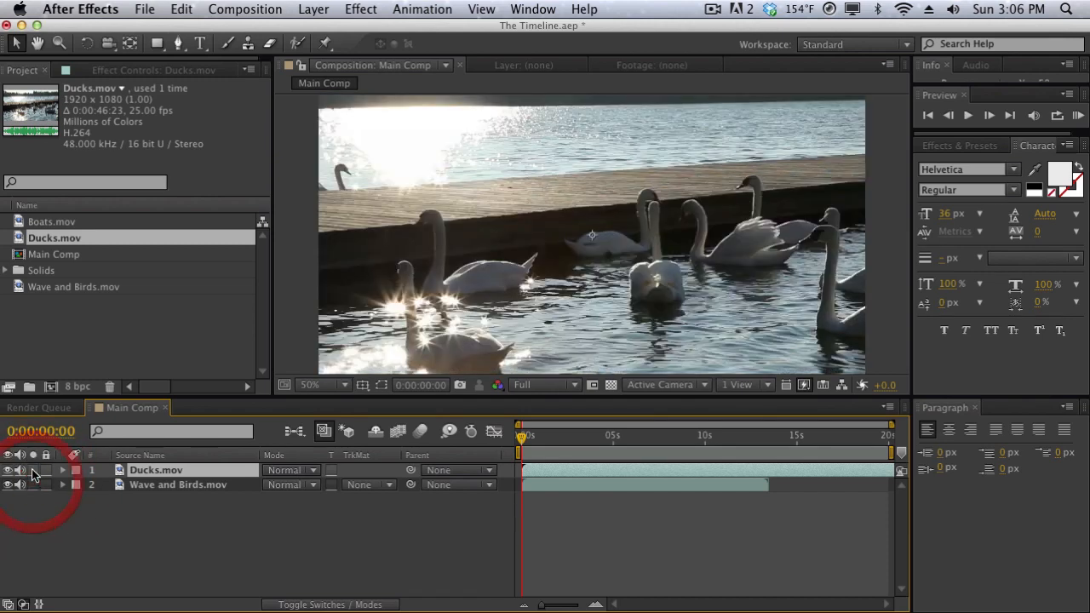
left_click(33, 470)
left_click(33, 470)
Step: Try the layers' audio switches, and hide and show the Ducks.mov layer to compare it with the footage beneath
left_click(21, 471)
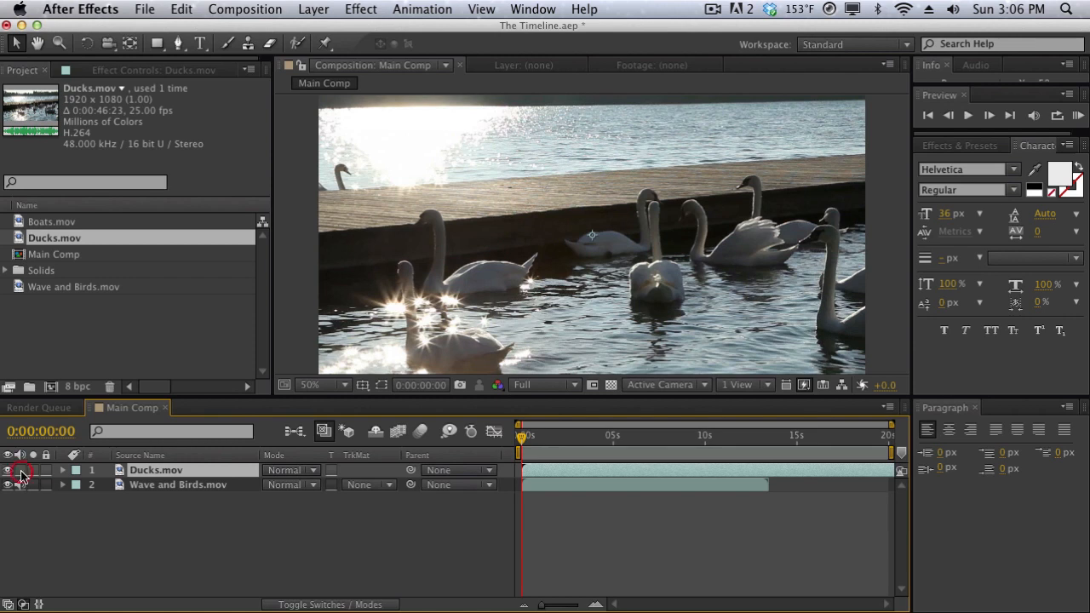
left_click(22, 485)
left_click(9, 471)
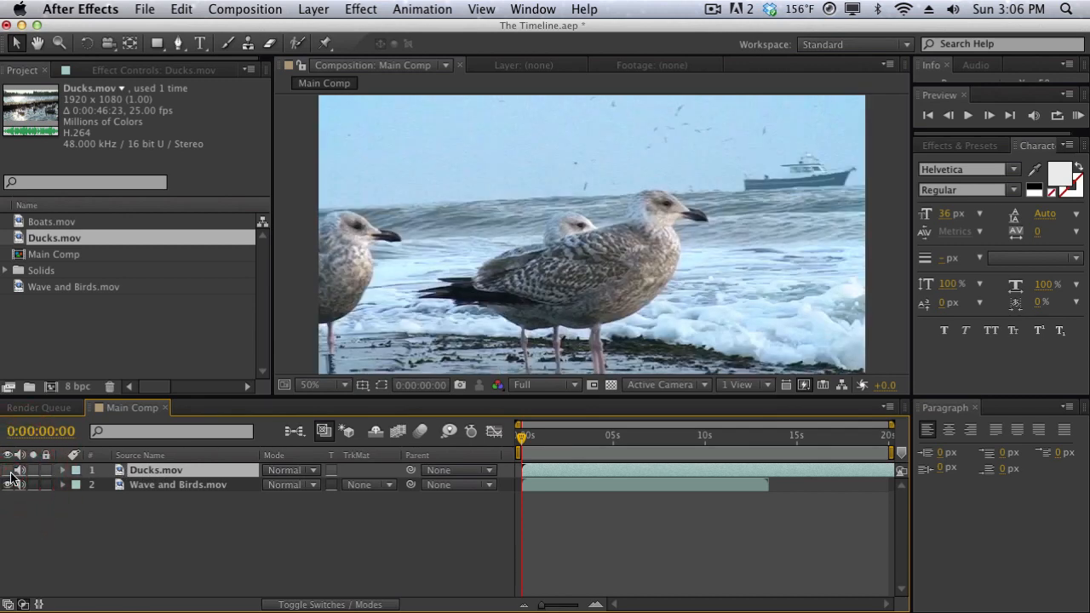
left_click(9, 471)
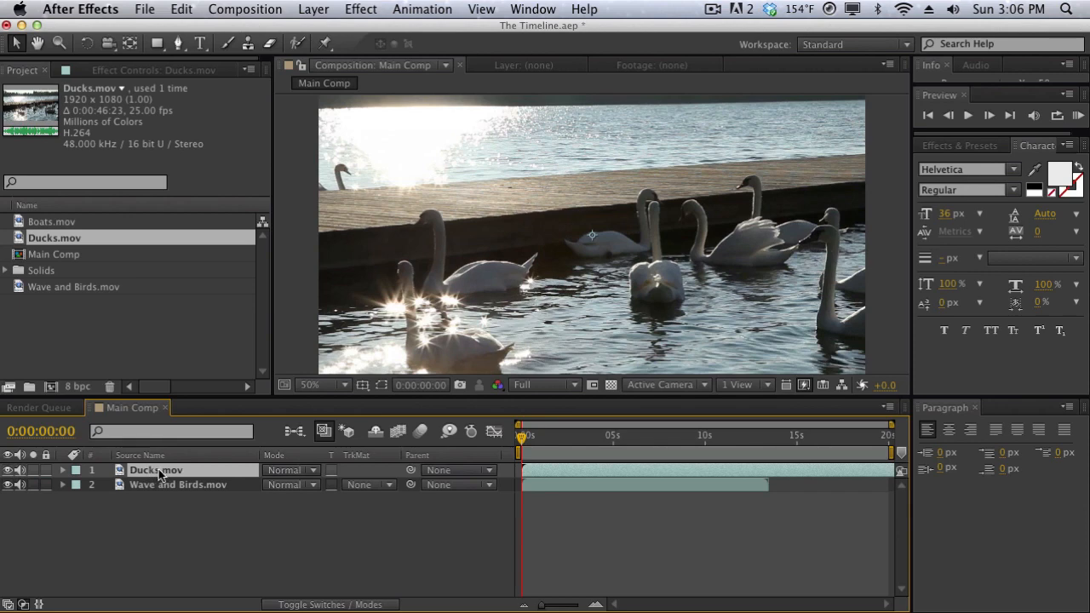
left_click(9, 471)
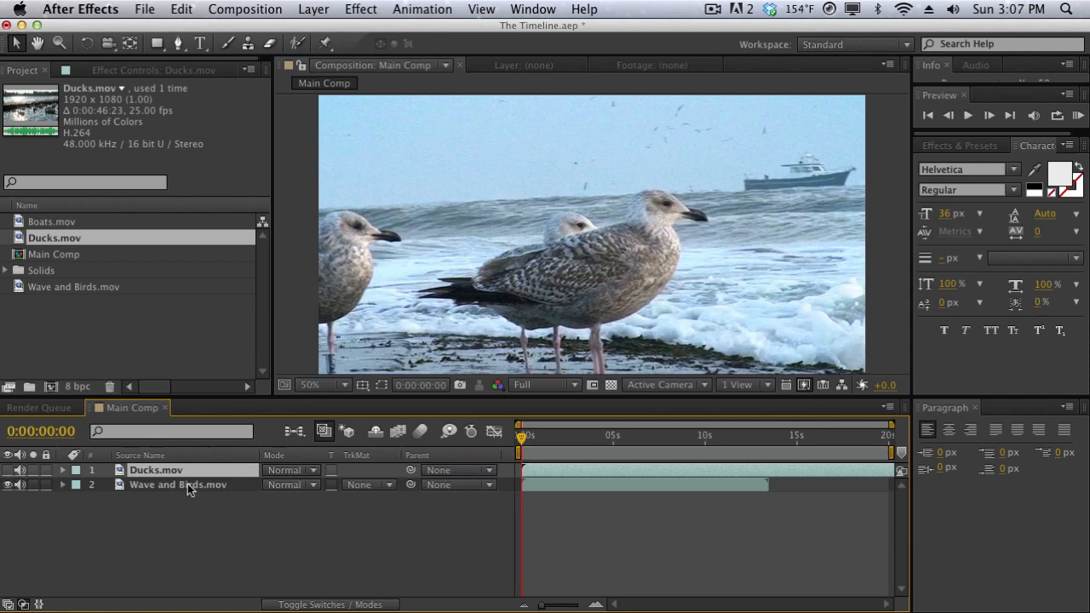
left_click(8, 470)
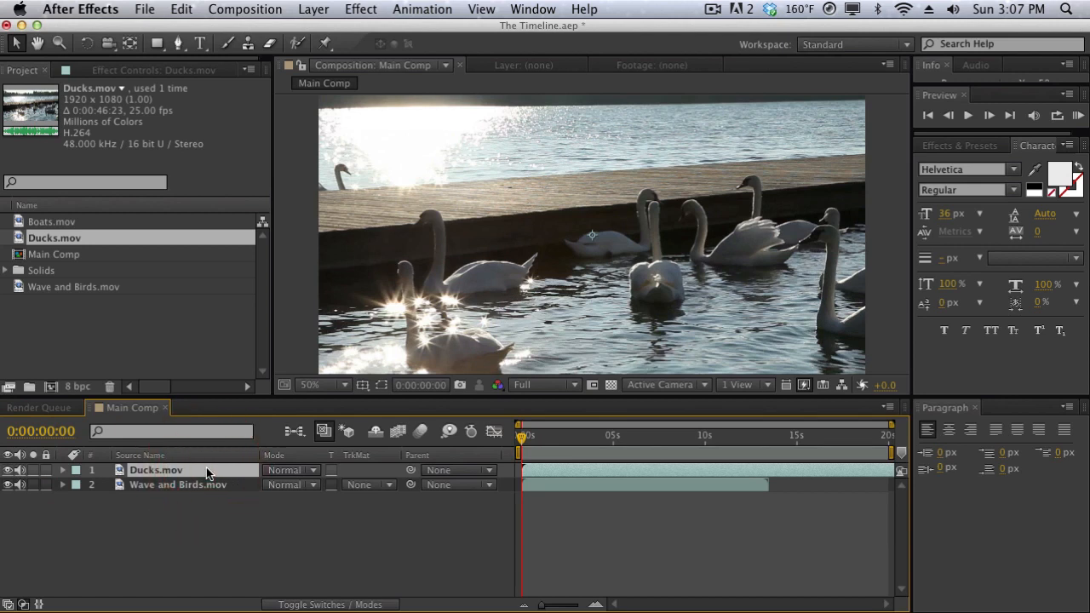
Step: Rename the Ducks.mov layer to Footage 1 and the Wave and Birds.mov layer to Footage 2
key("Return")
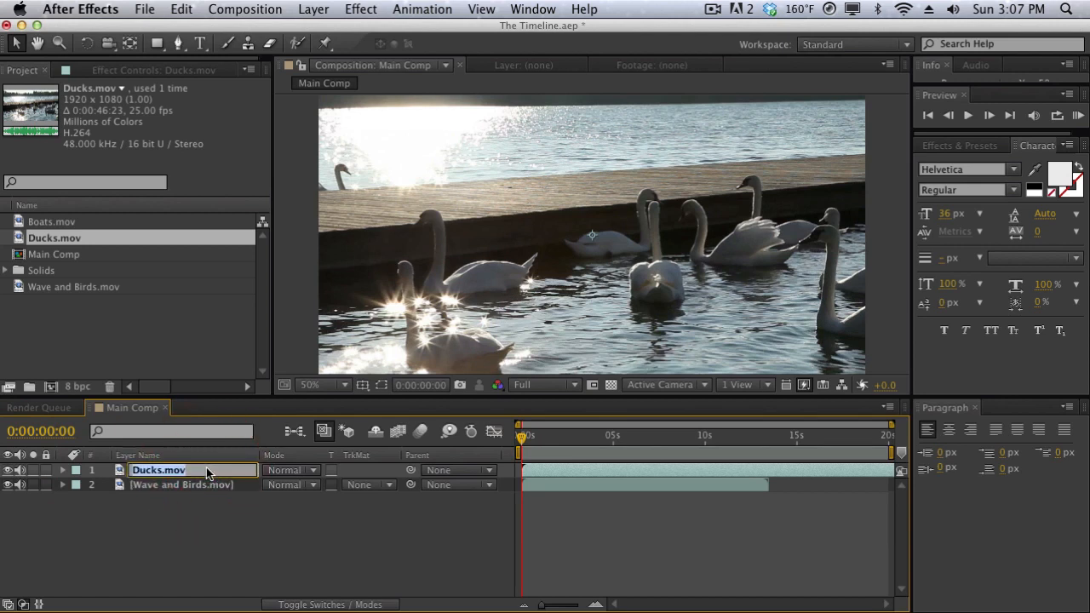
type("Footage 1")
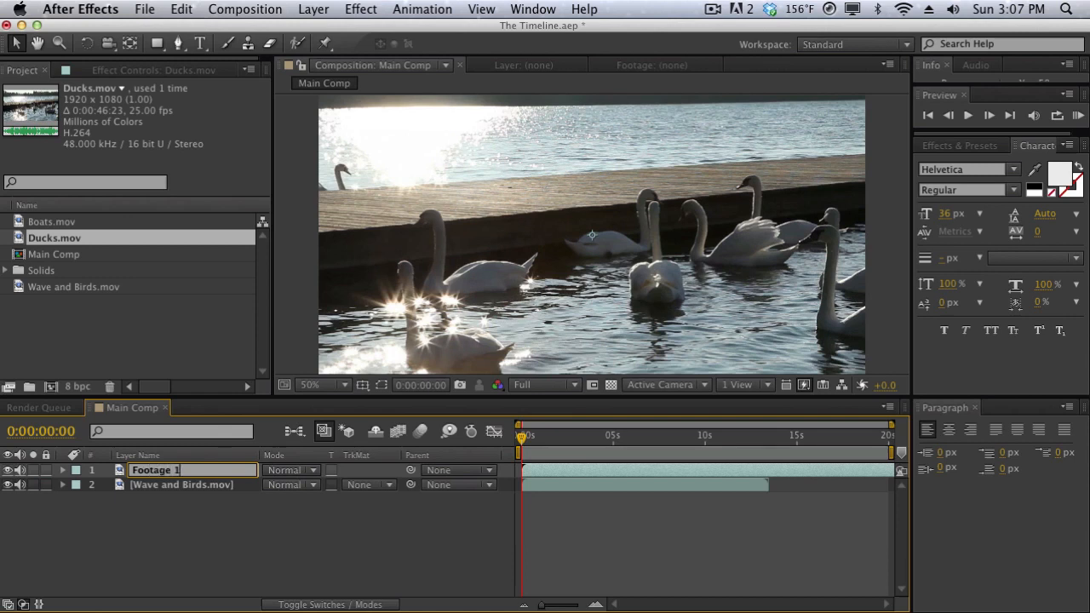
key("Return")
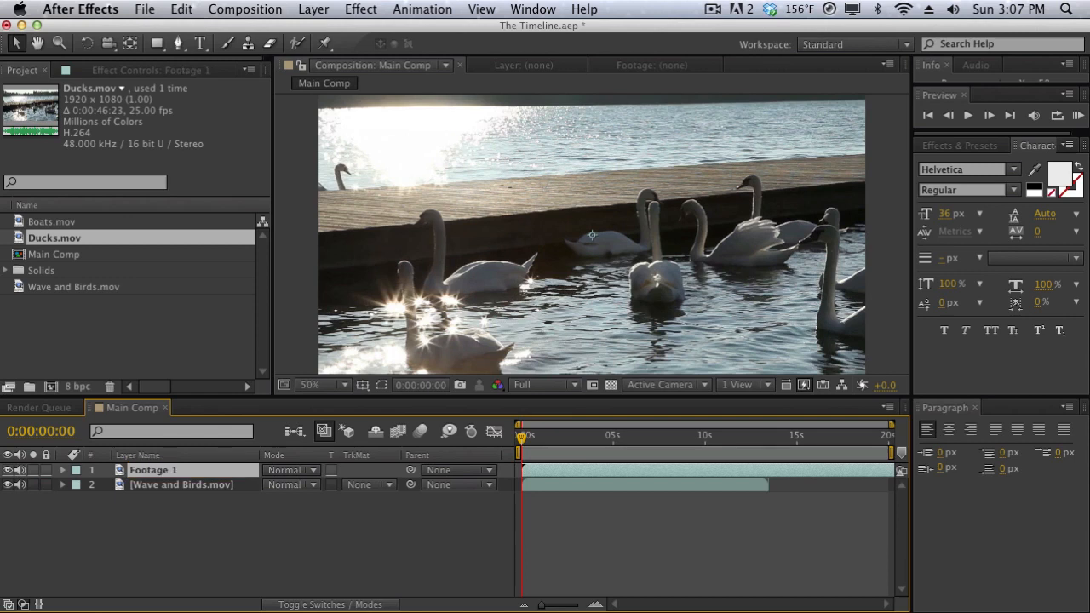
left_click(173, 488)
key("Return")
type("Footage 2")
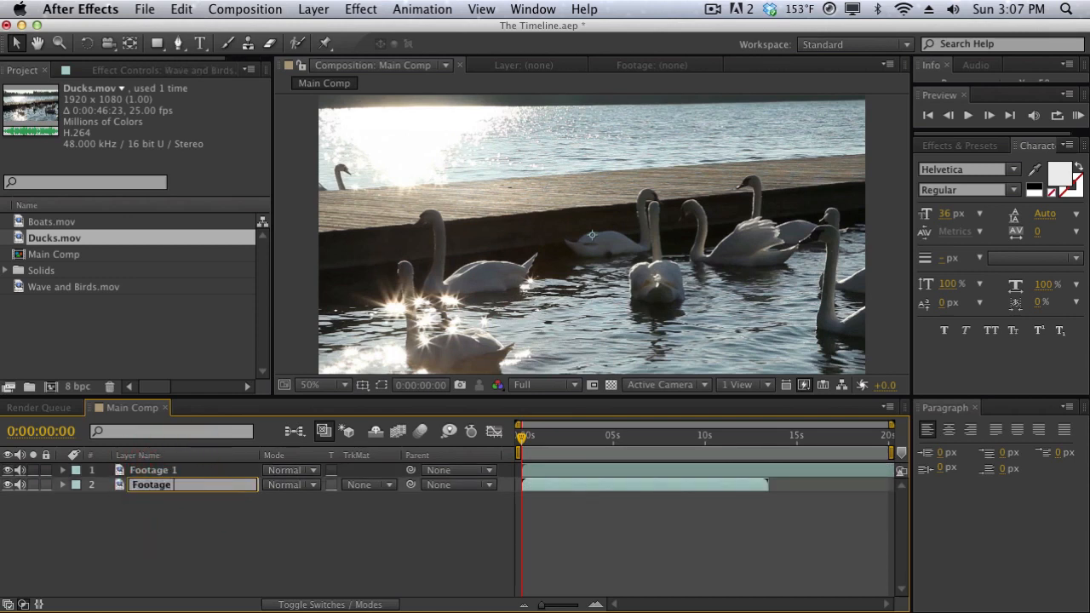
key("Return")
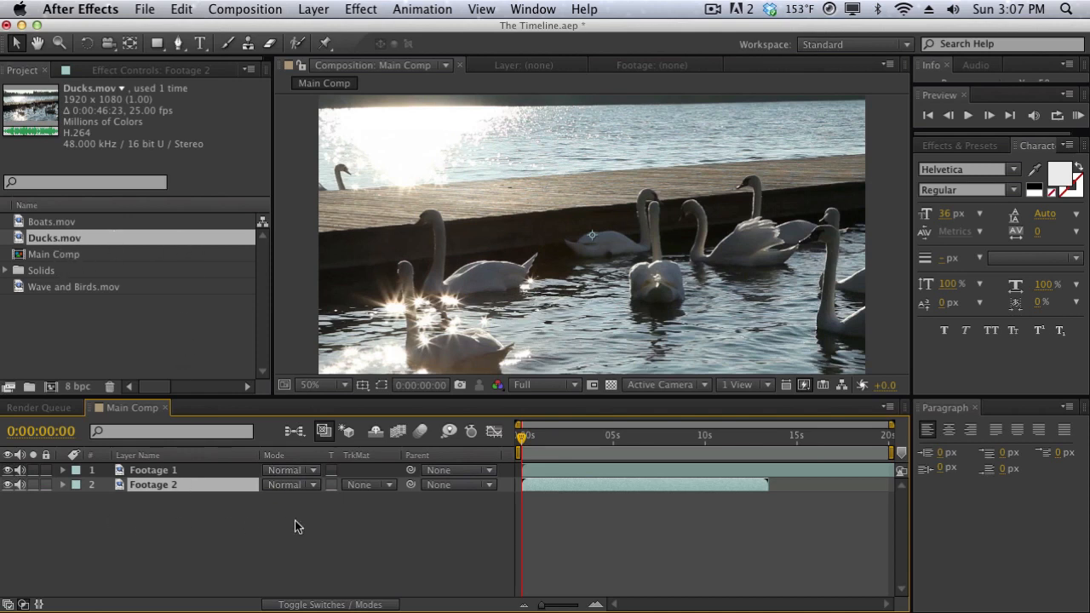
Step: Examine the blending modes and the parent choices offered for the Footage 1 layer without changing either
left_click(298, 470)
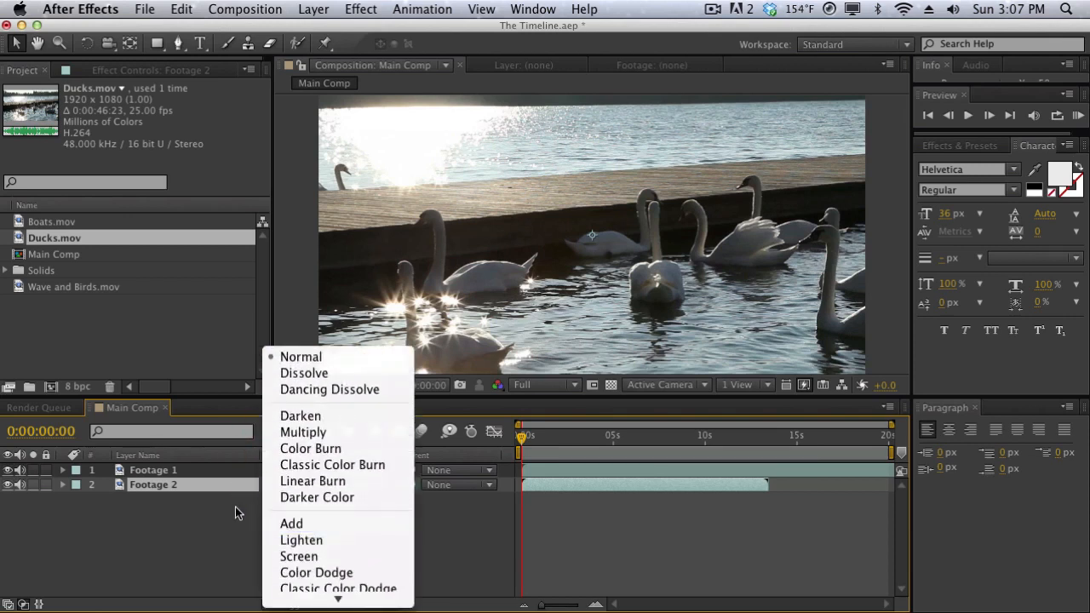
left_click(236, 506)
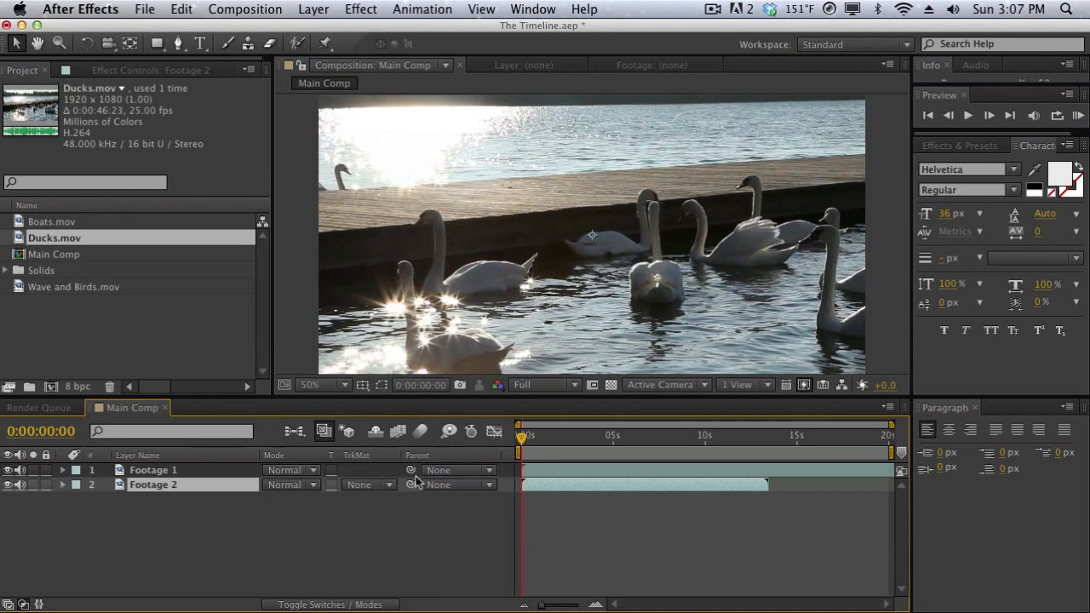
left_click(443, 482)
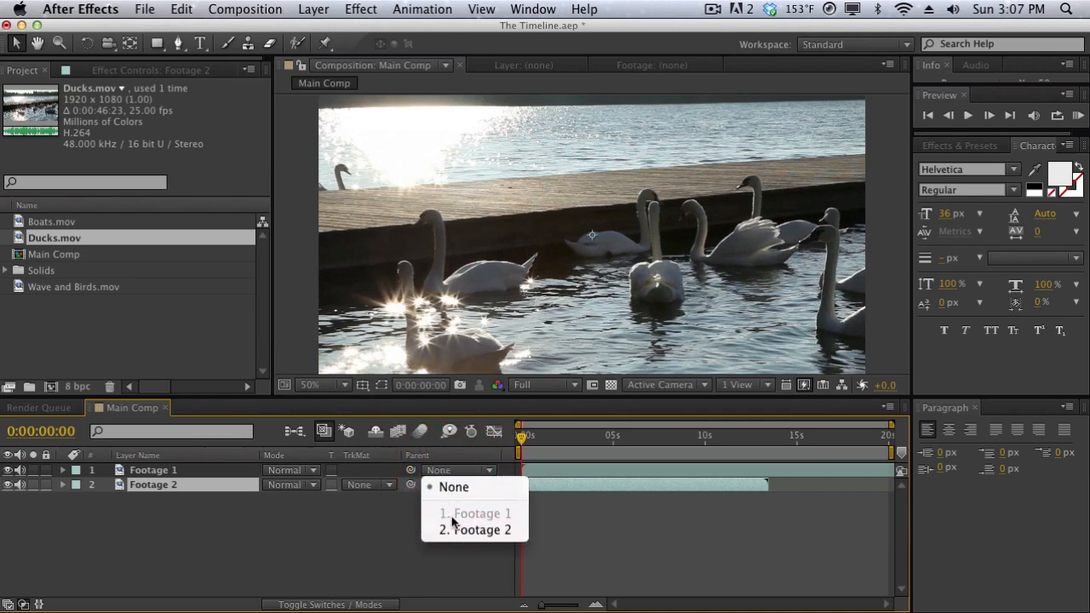
left_click(395, 508)
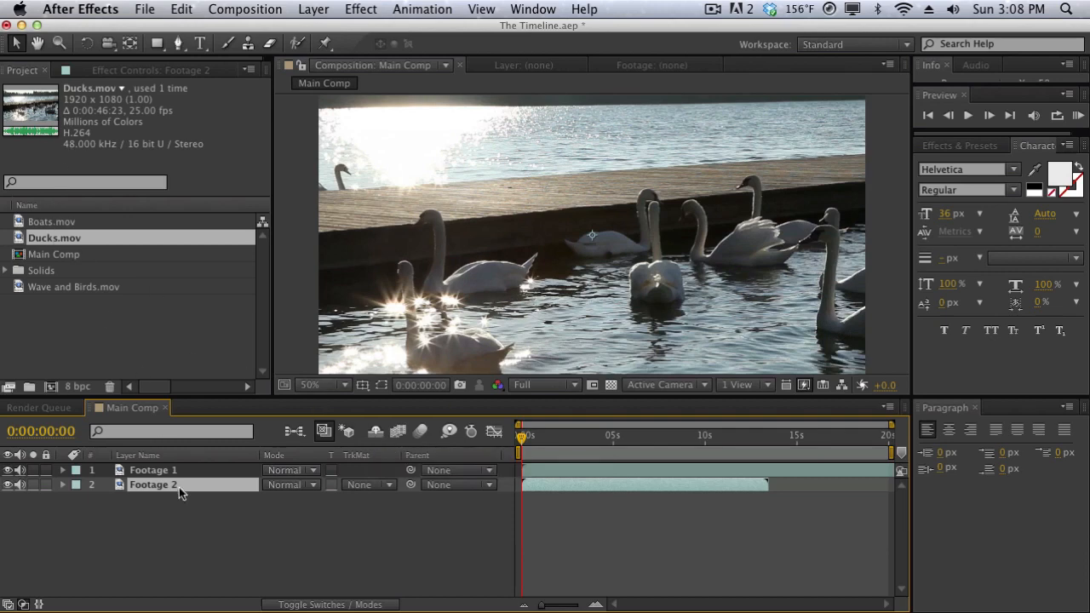
Step: Duplicate the Footage 1 and Footage 2 layers together three times, then clear the layer selection
left_click_drag(212, 529, 140, 432)
key("super+d")
key("super+d")
key("super+d")
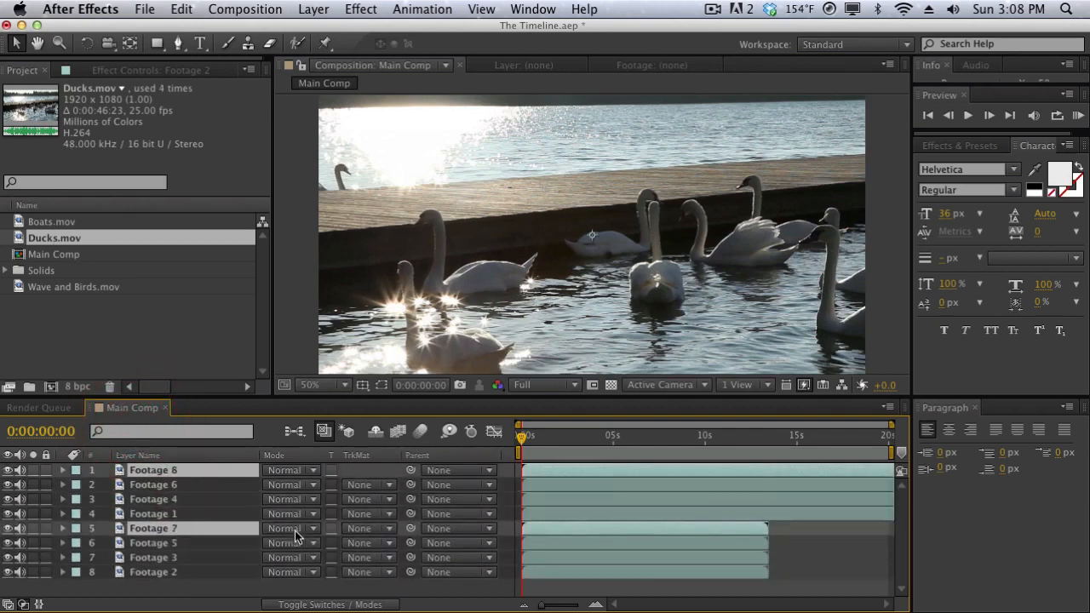
left_click(201, 592)
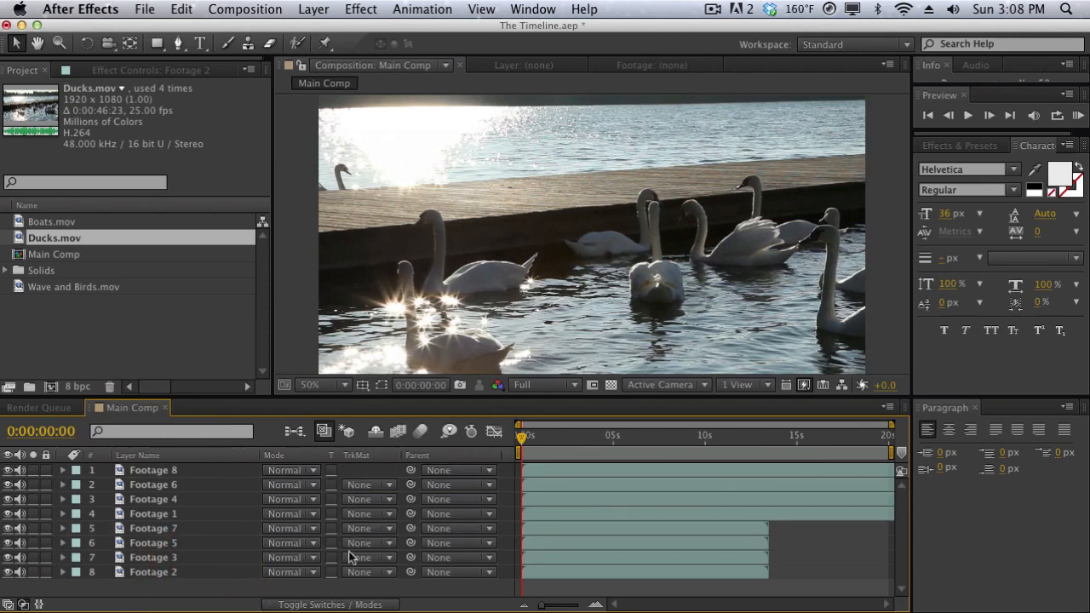
Step: Display the layer switches in the timeline and mark the upper six layers, Footage 8 down to Footage 5, as shy
left_click(338, 603)
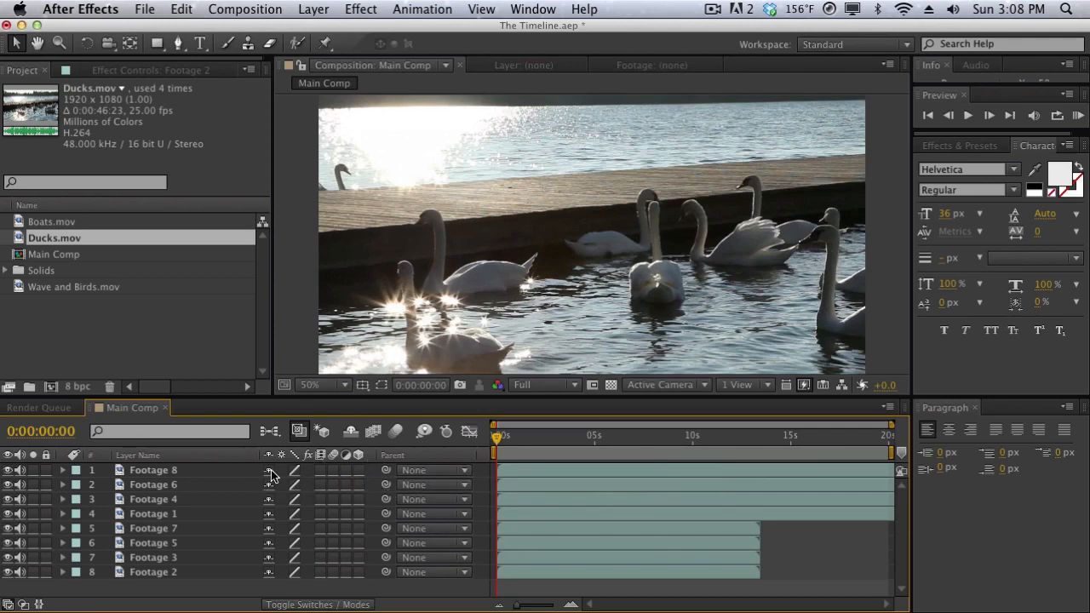
double_click(210, 470)
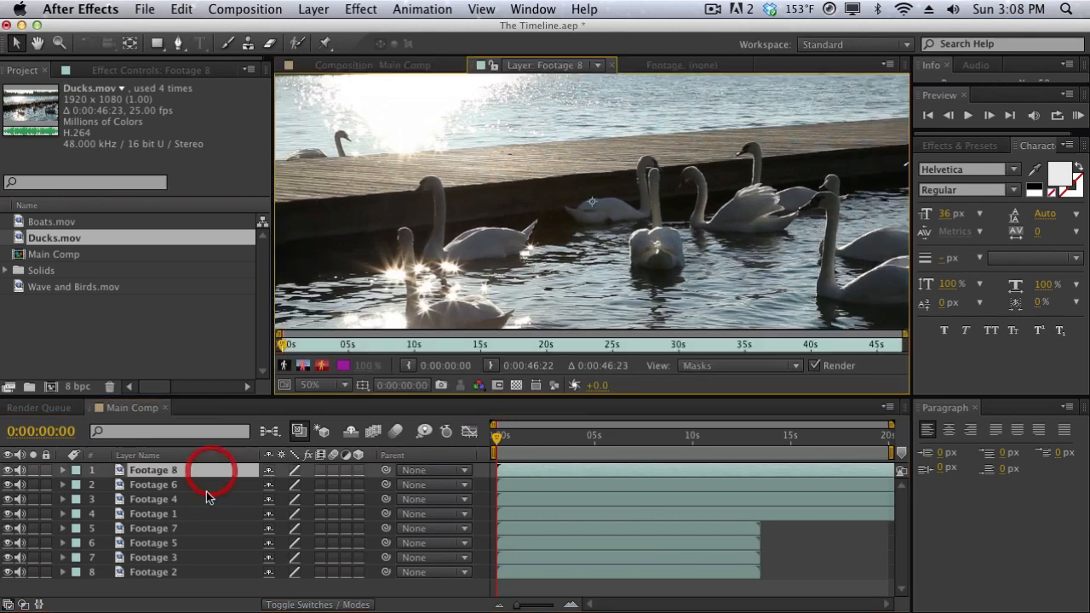
left_click(205, 535, "shift")
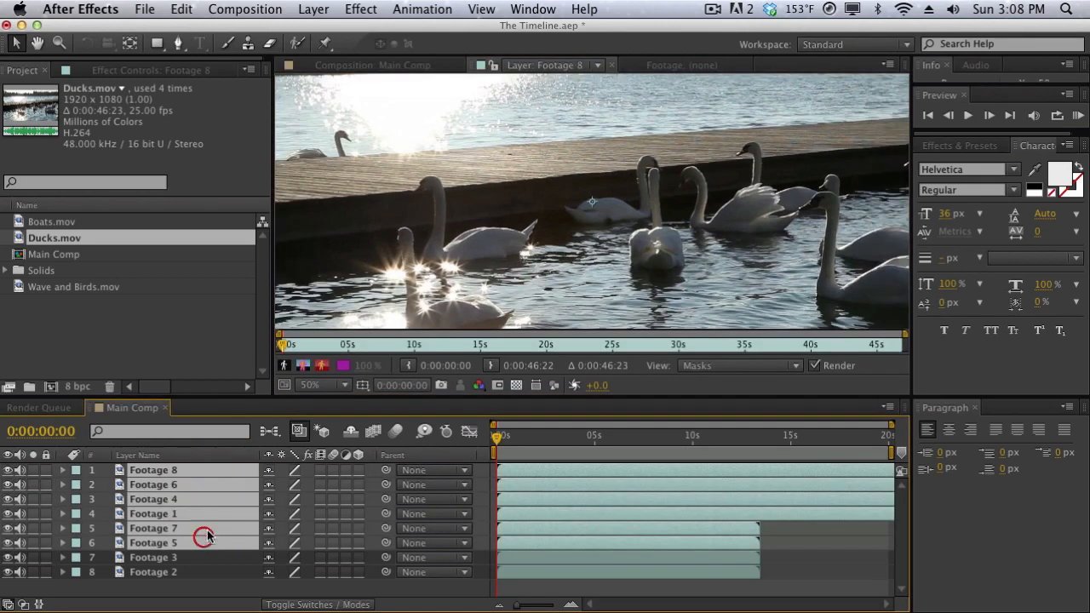
left_click(272, 470)
Step: Turn hiding of shy layers on and off repeatedly, leaving all layers shown in the timeline
left_click(350, 433)
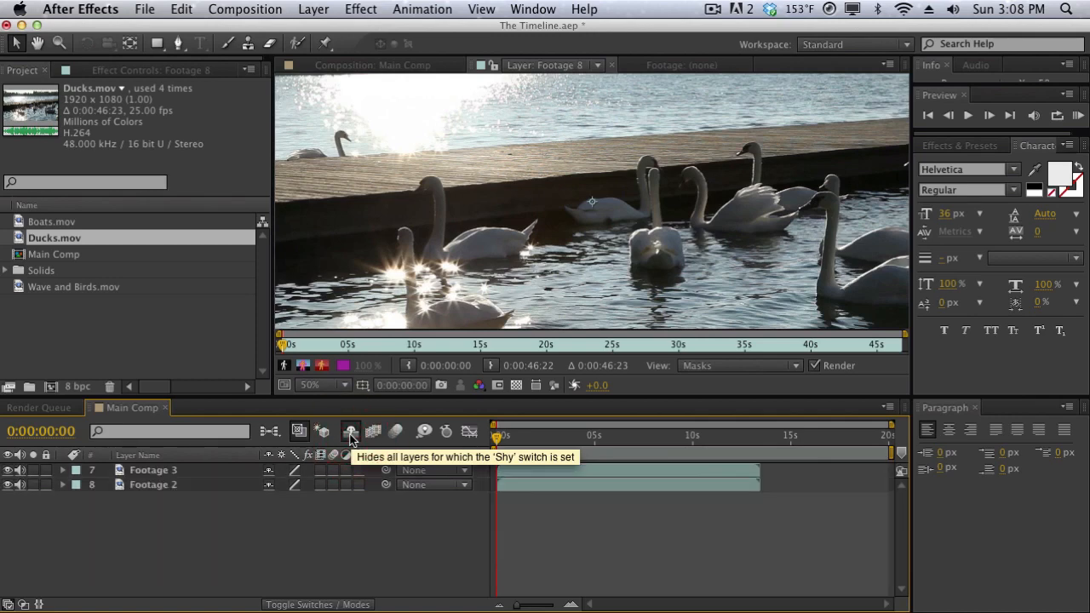
left_click(350, 432)
left_click(350, 433)
left_click(350, 433)
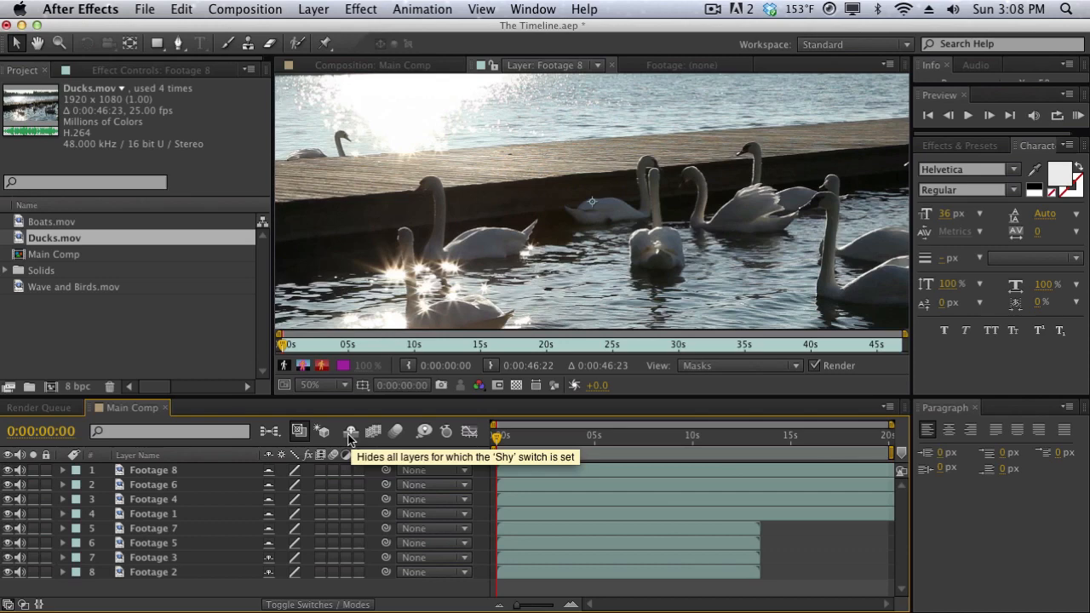
left_click(350, 433)
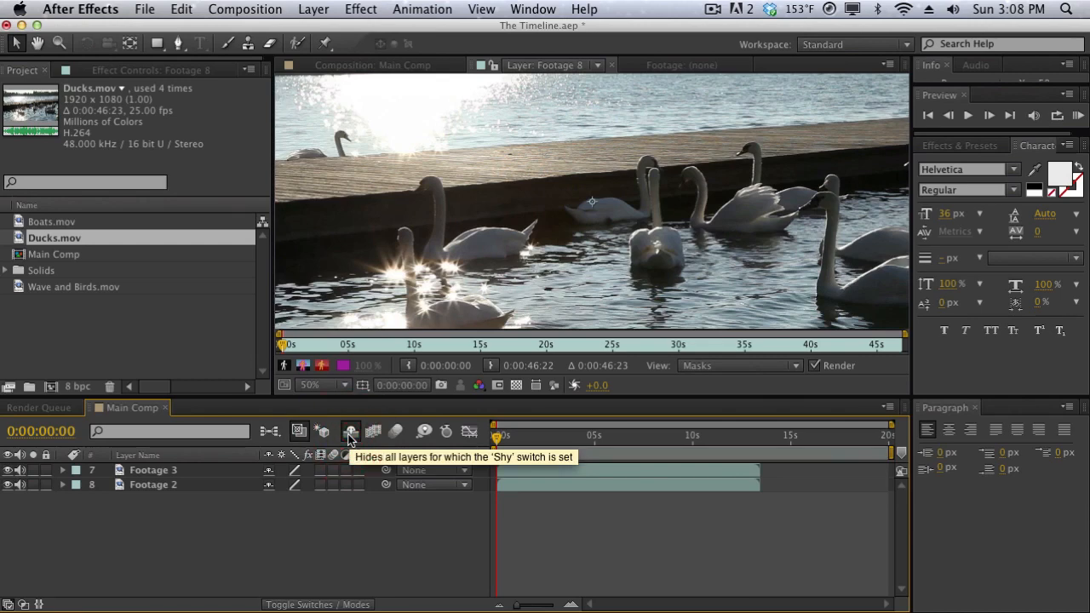
left_click(350, 432)
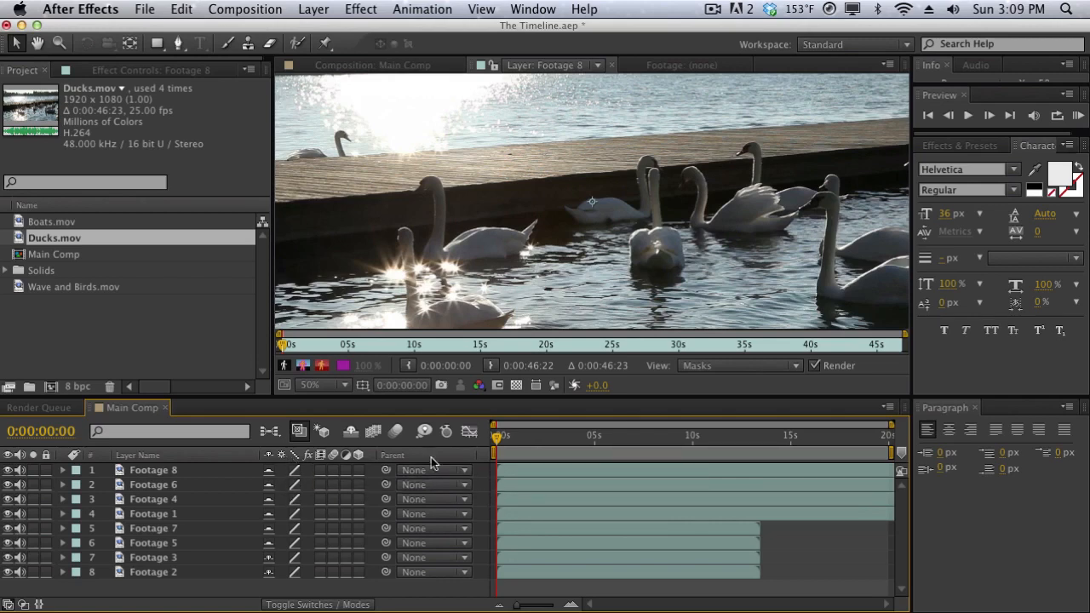
Step: Show the Main Comp in the viewer and switch Footage 8's quality to draft and back to best
left_click(429, 63)
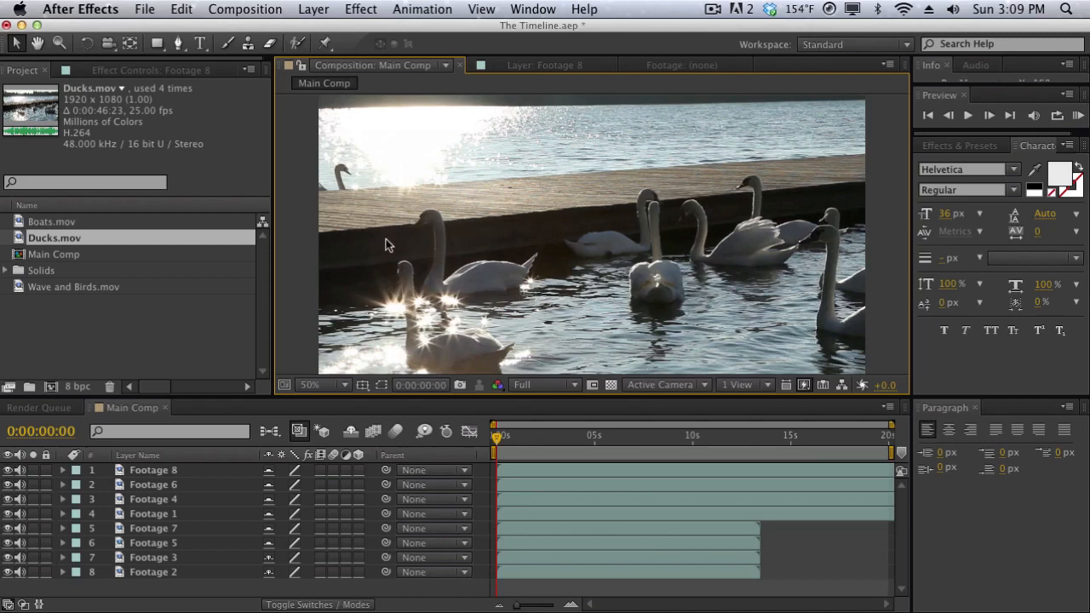
left_click(295, 471)
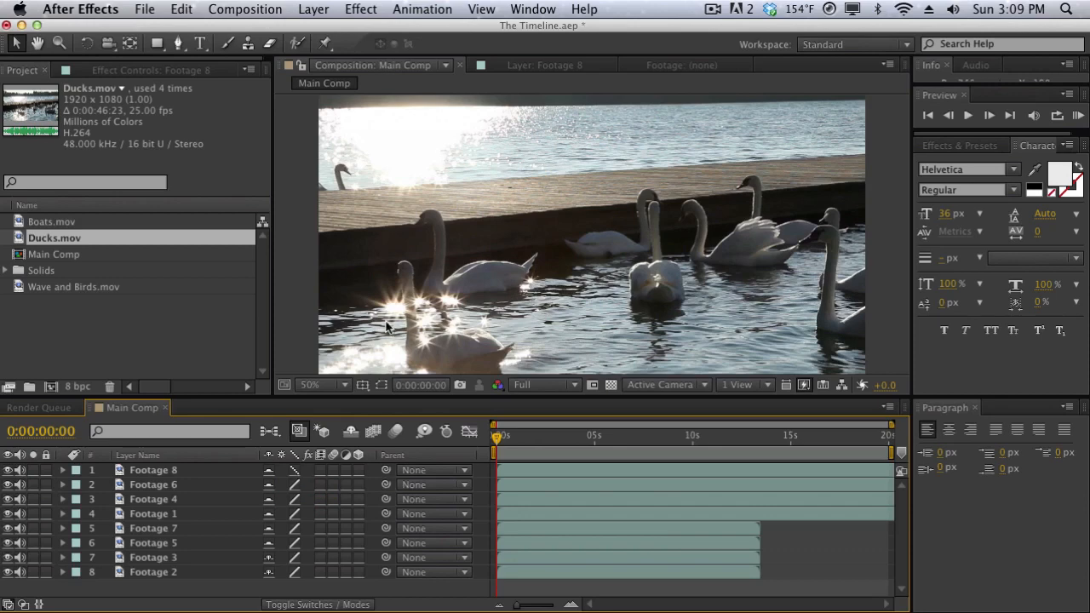
left_click(293, 471)
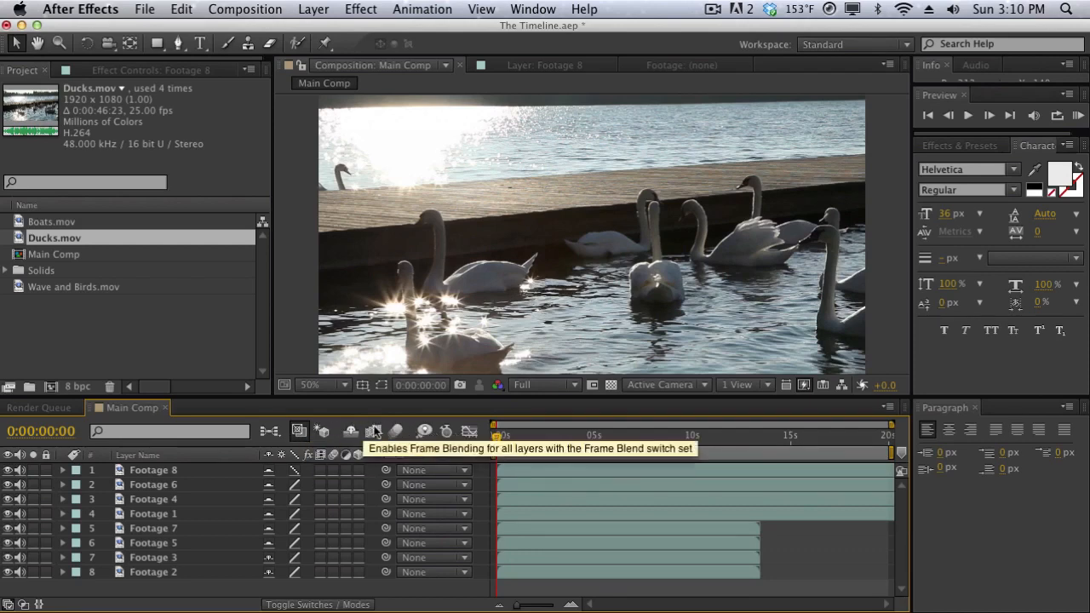
left_click(295, 471)
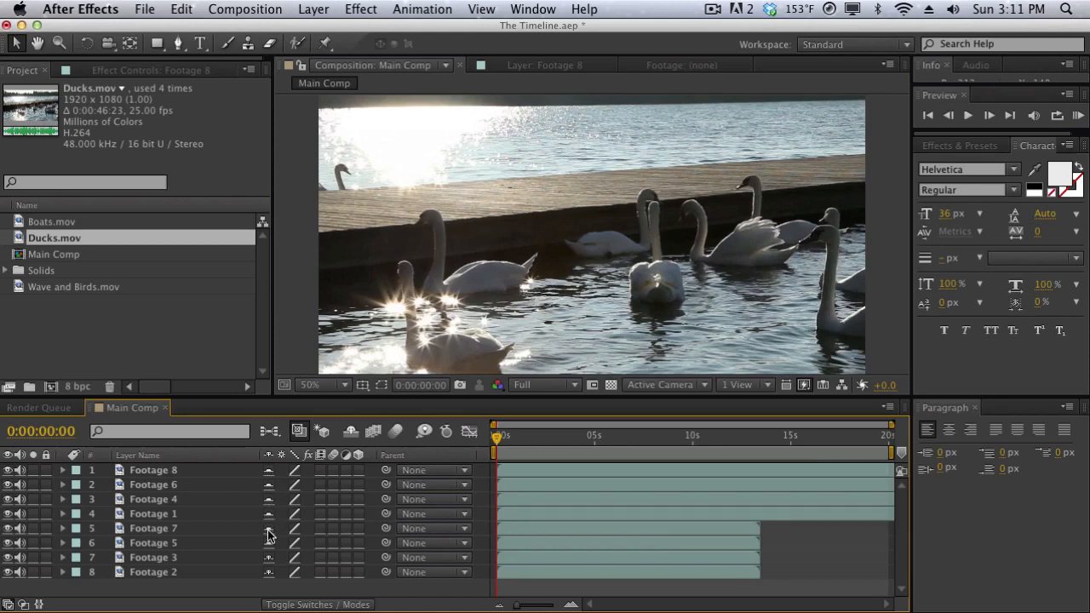
Step: Hide the shy layers in the timeline and show them again
left_click(350, 431)
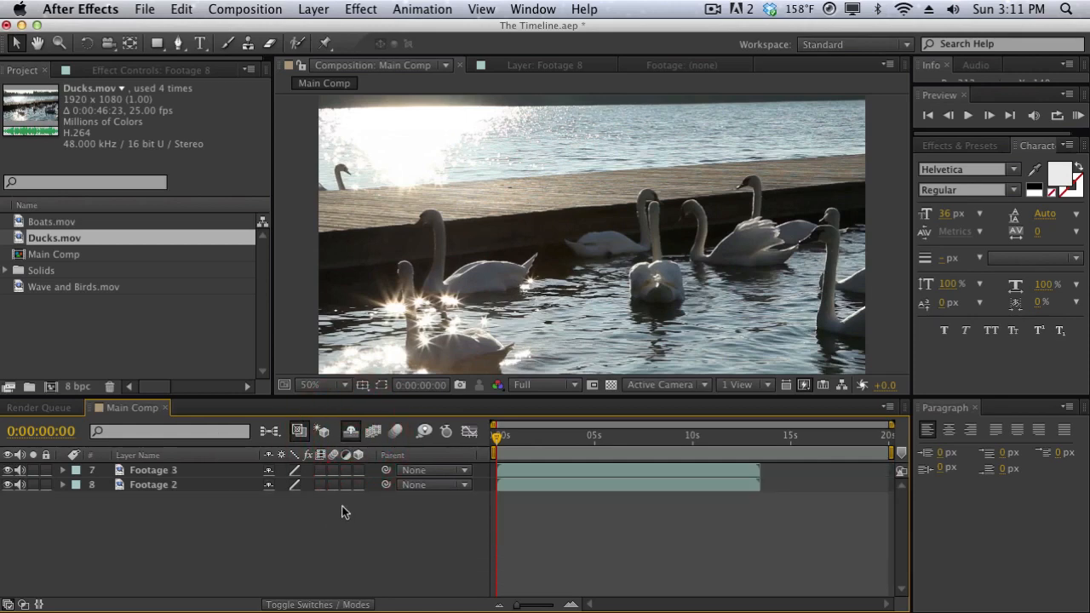
left_click(349, 431)
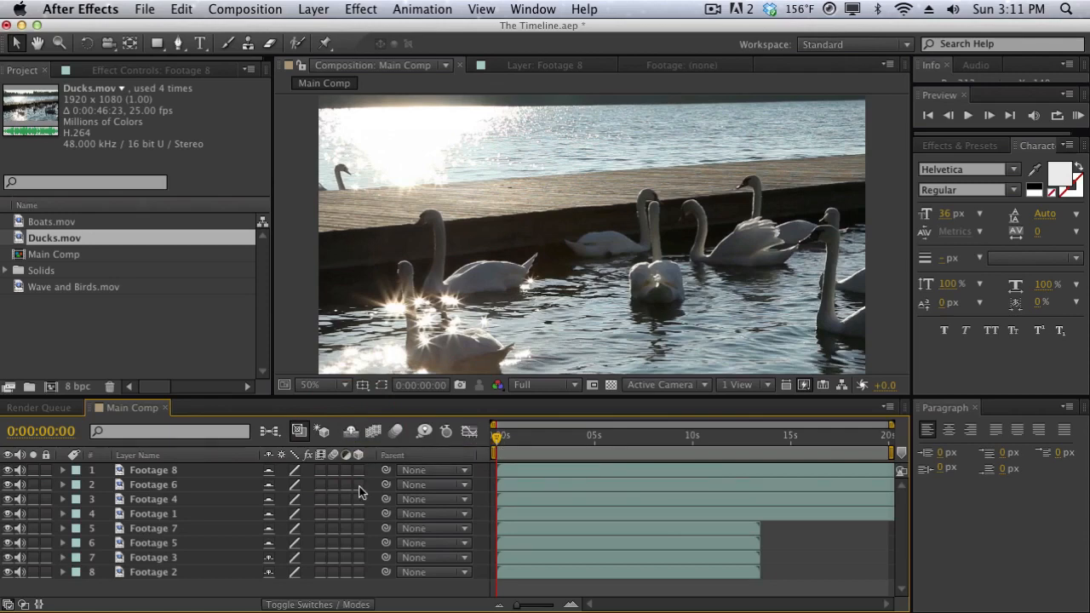
Step: Enable motion blur for the composition, switch it on and off again for the upper five layers, and briefly play the composition
left_click(394, 432)
left_click_drag(333, 470, 332, 535)
left_click(398, 432)
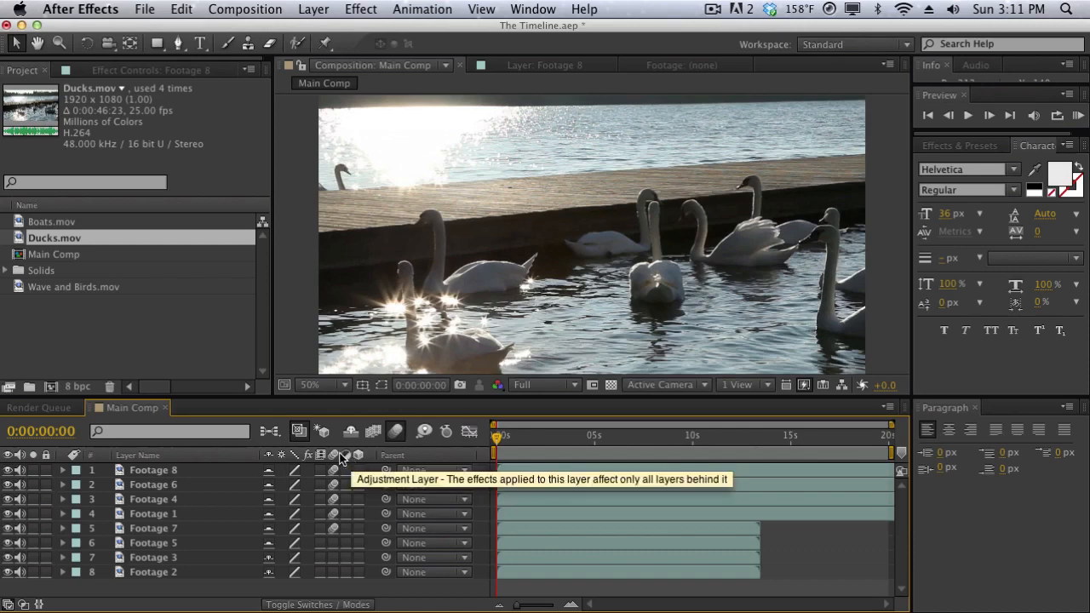
left_click_drag(334, 470, 334, 528)
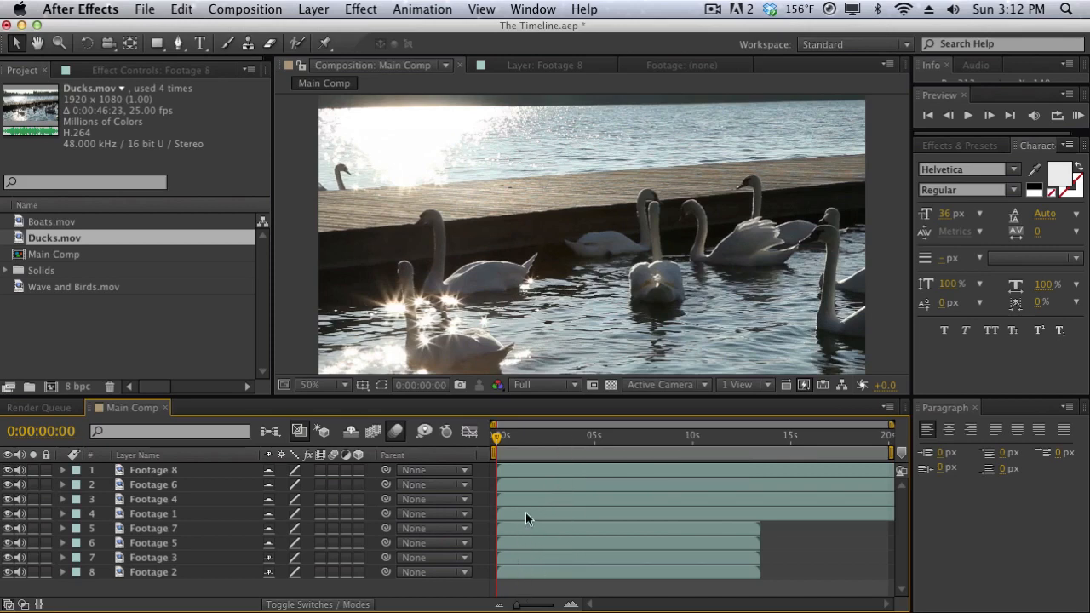
key("space")
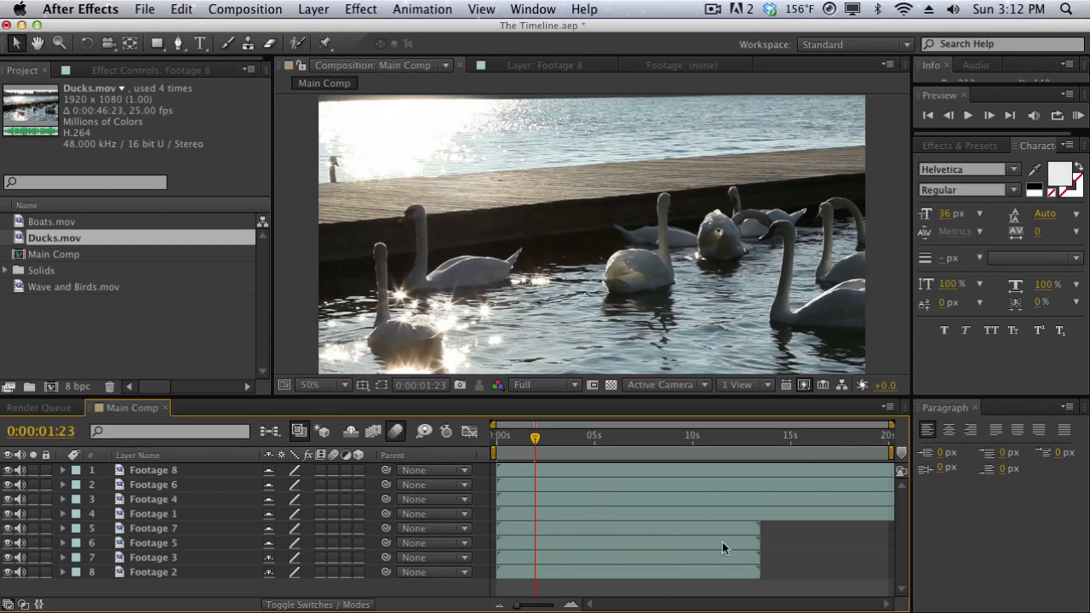
Step: Lengthen the Main Comp's duration to about 50 seconds and fit the whole timeline in view
left_click_drag(153, 588, 150, 521)
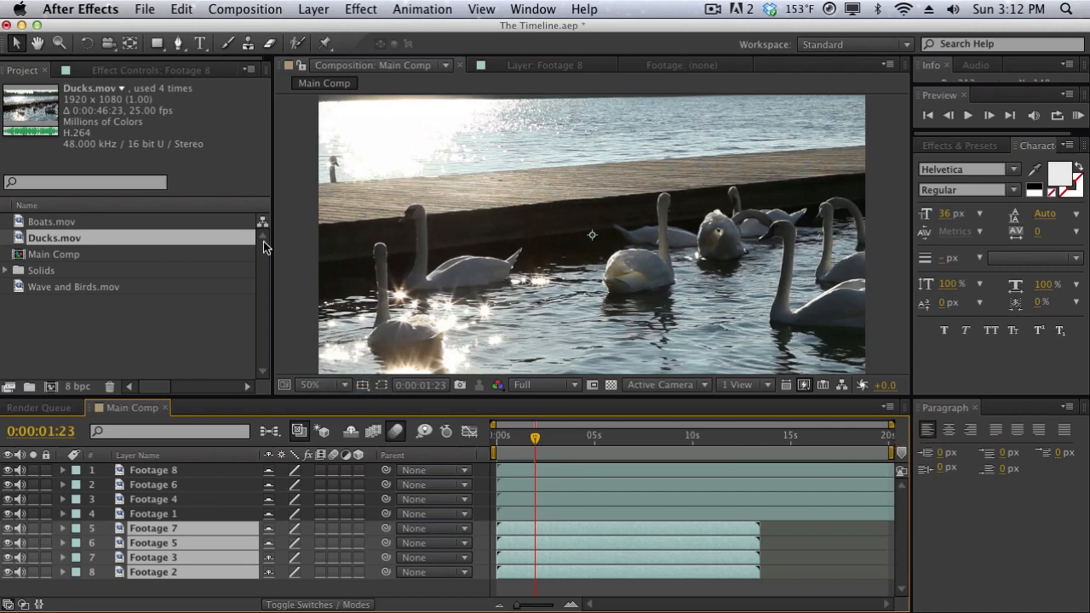
left_click(245, 8)
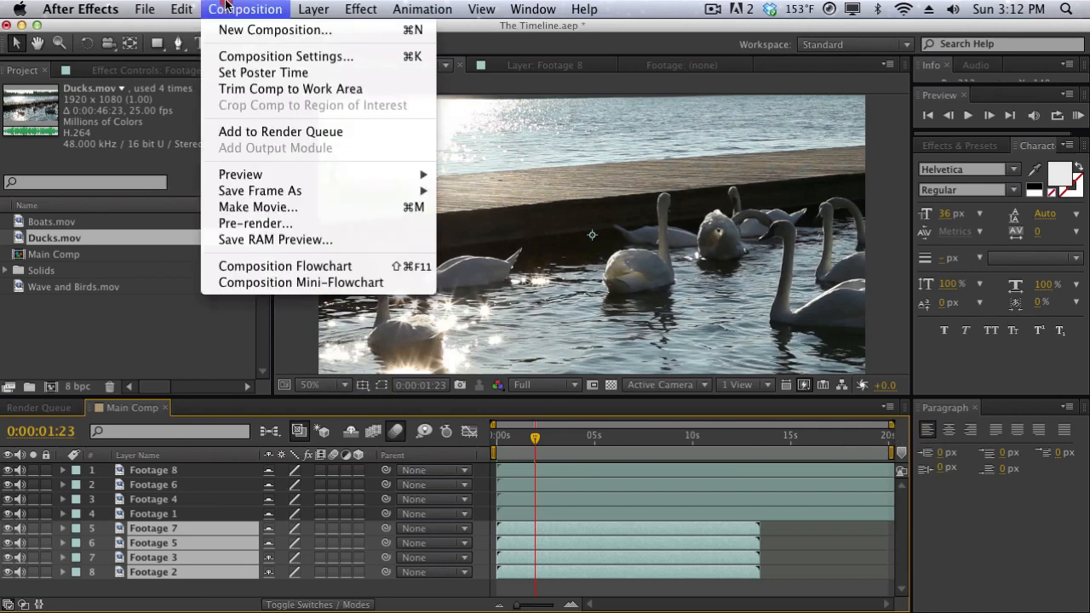
left_click(231, 54)
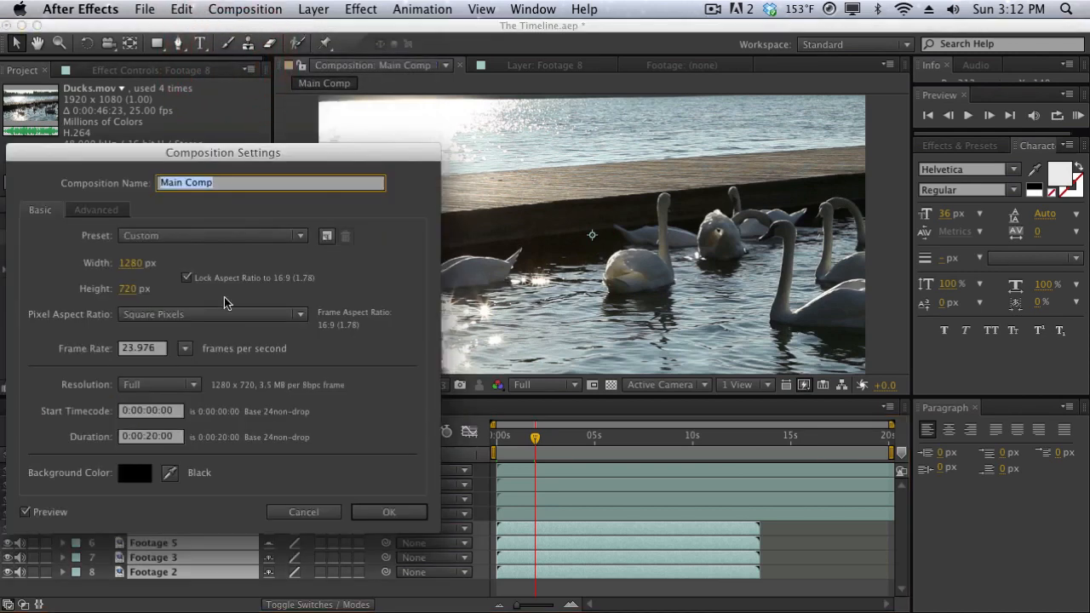
left_click(153, 434)
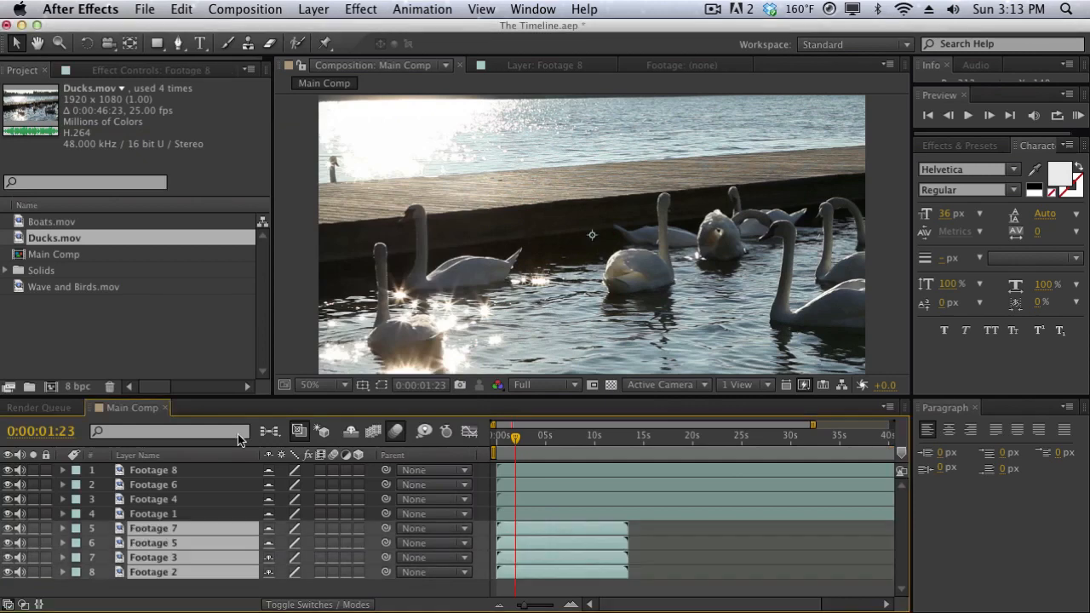
left_click_drag(523, 605, 513, 603)
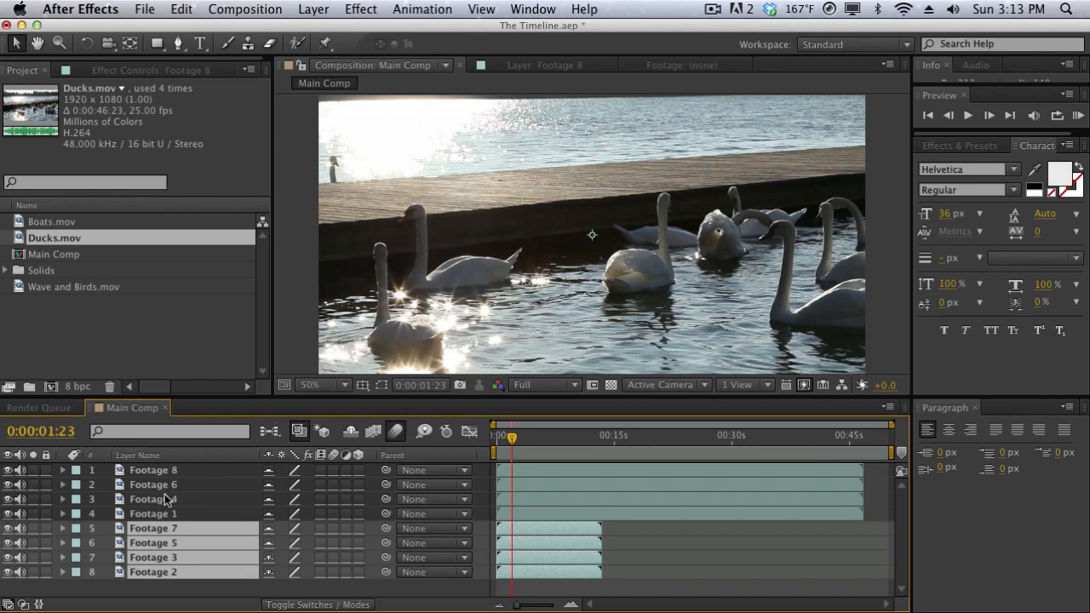
Step: Trim Footage 8 to run from about 3 to 7 seconds and move the current time to 0:00:08:09
left_click(520, 440)
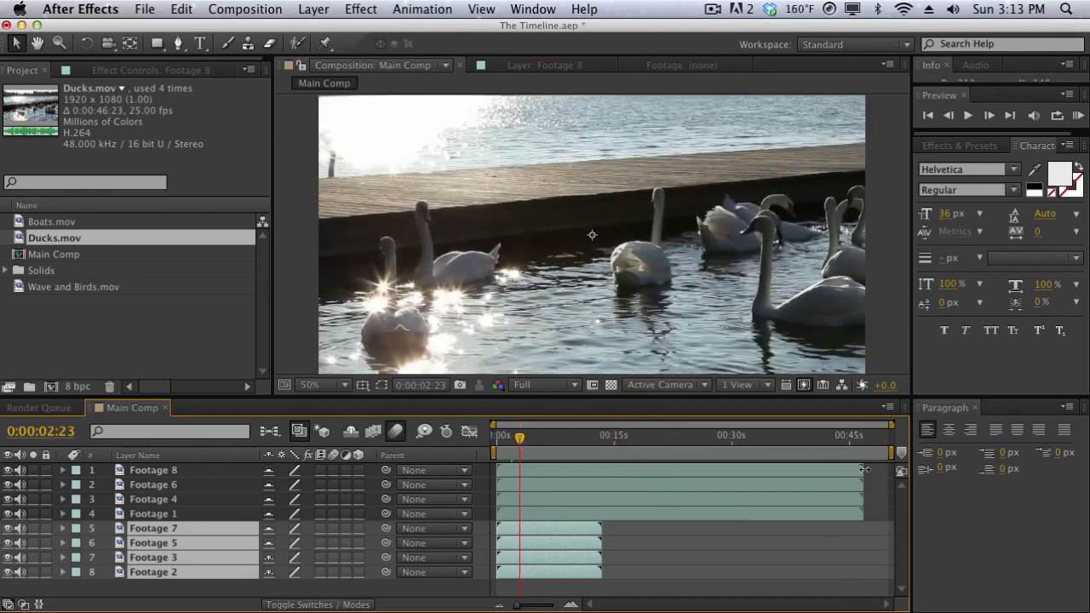
left_click_drag(861, 470, 519, 471)
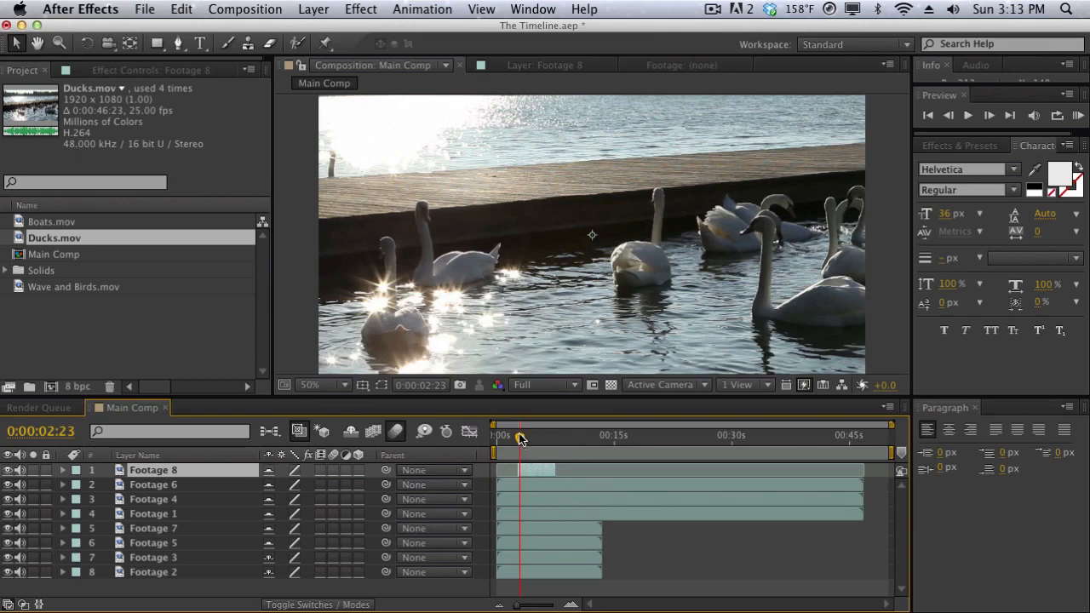
left_click_drag(520, 438, 562, 438)
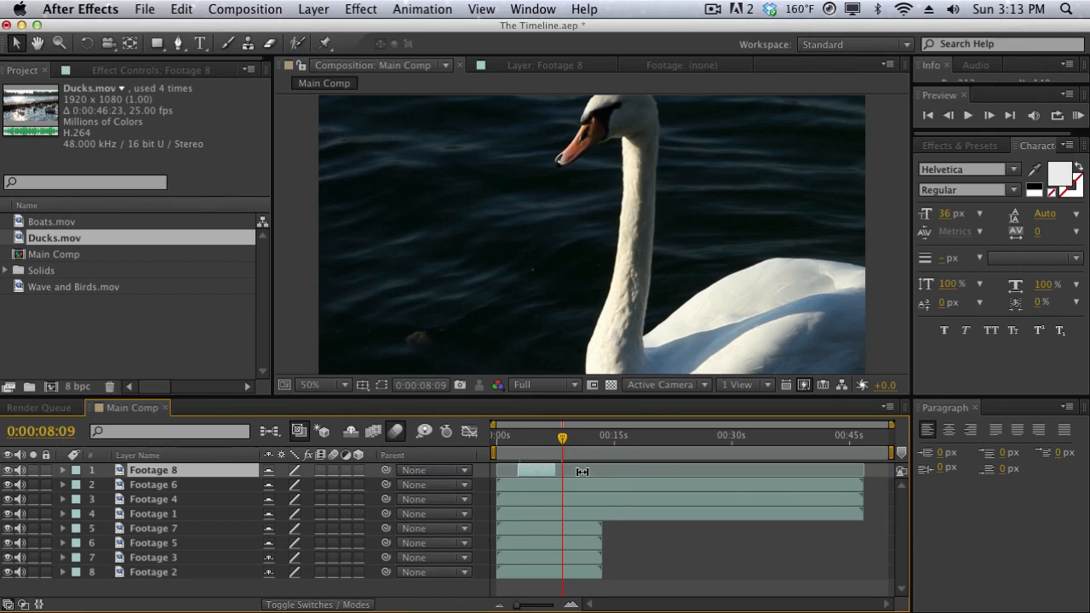
Step: Slip the source content of Footage 8 back and forth within its trimmed range, scrubbing through the result, and finish on the clip's opening shot
left_click_drag(575, 471, 599, 470)
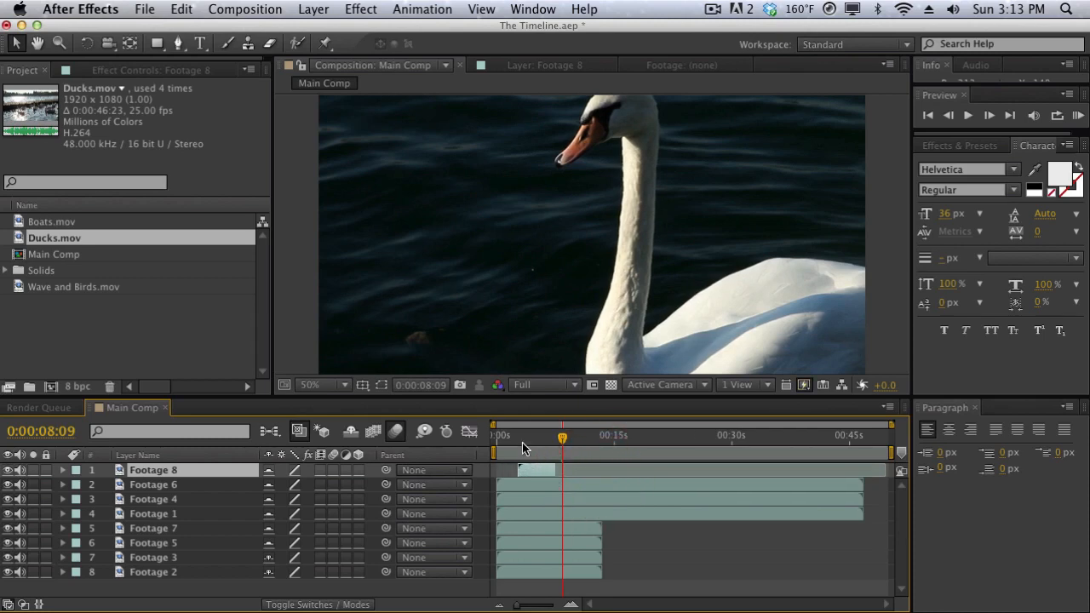
left_click(517, 439)
left_click_drag(518, 441, 541, 440)
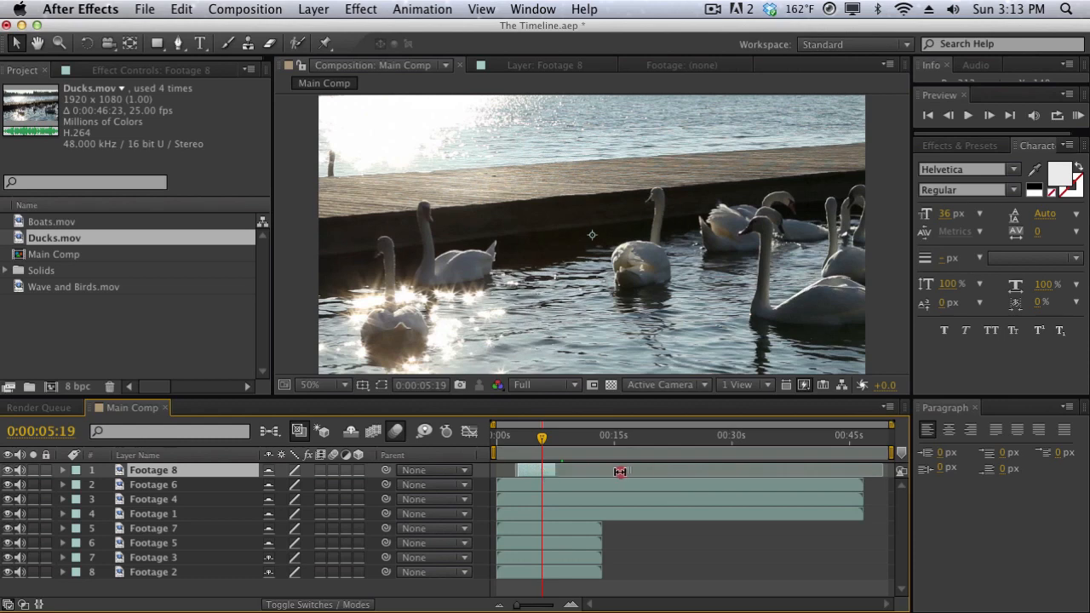
left_click_drag(620, 471, 570, 462)
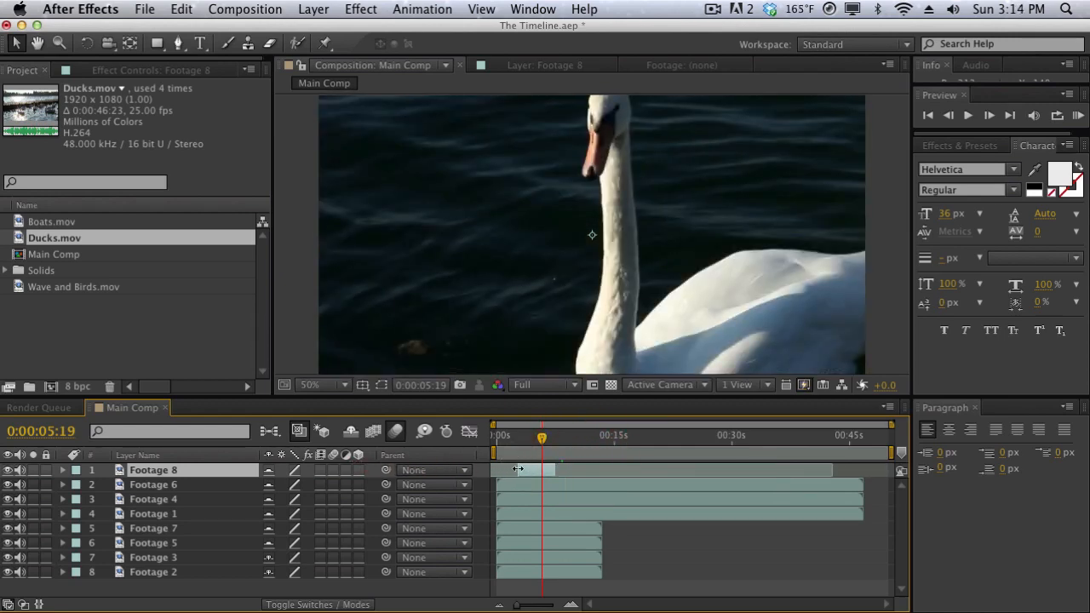
left_click_drag(516, 436, 555, 431)
left_click_drag(756, 475, 511, 482)
left_click_drag(518, 435, 546, 436)
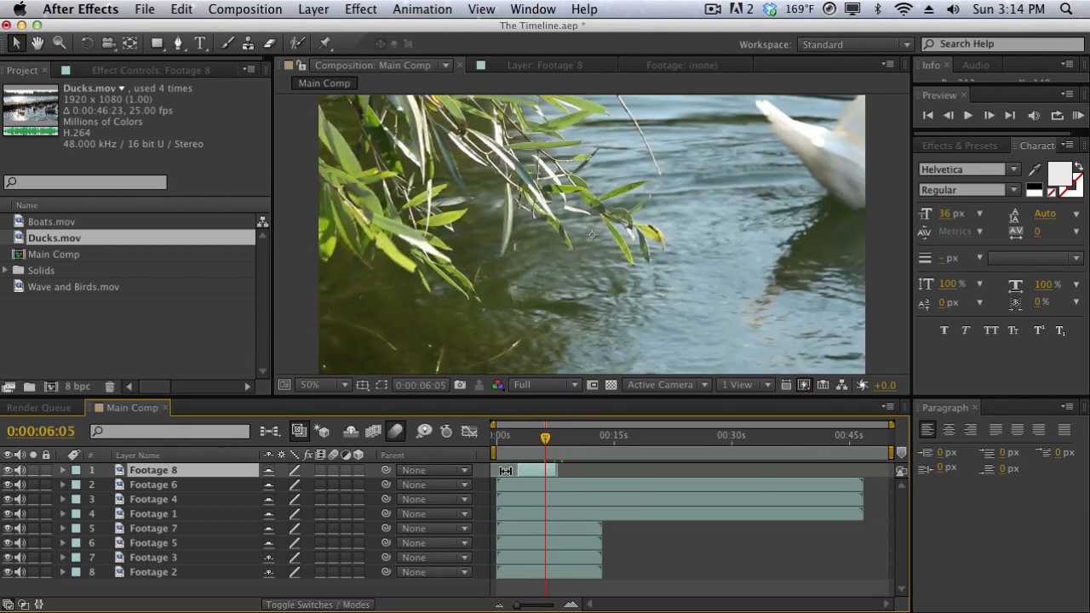
left_click_drag(504, 471, 976, 451)
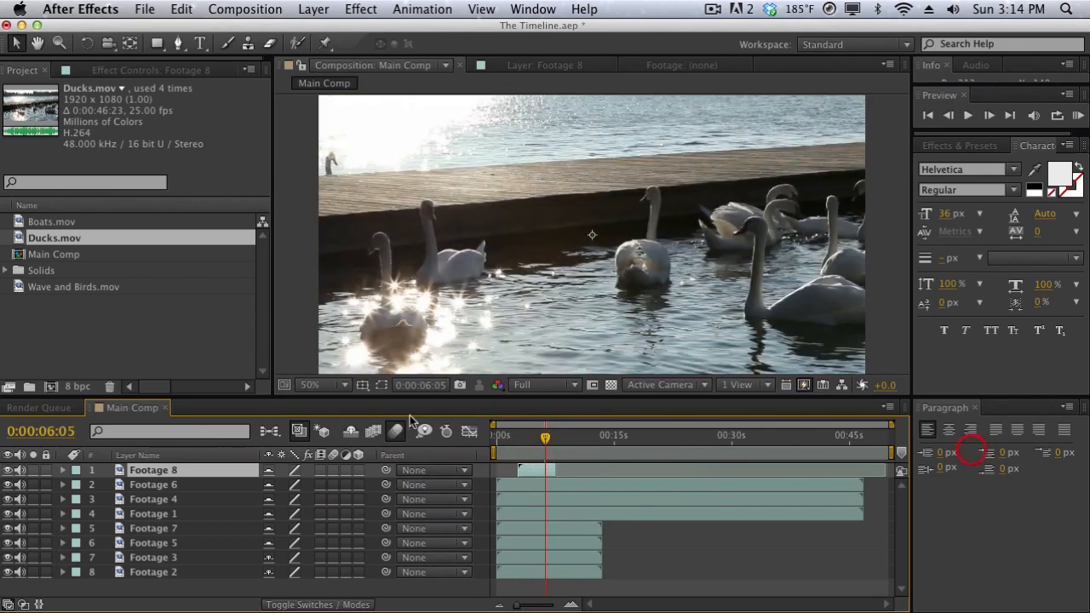
left_click_drag(521, 438, 542, 440)
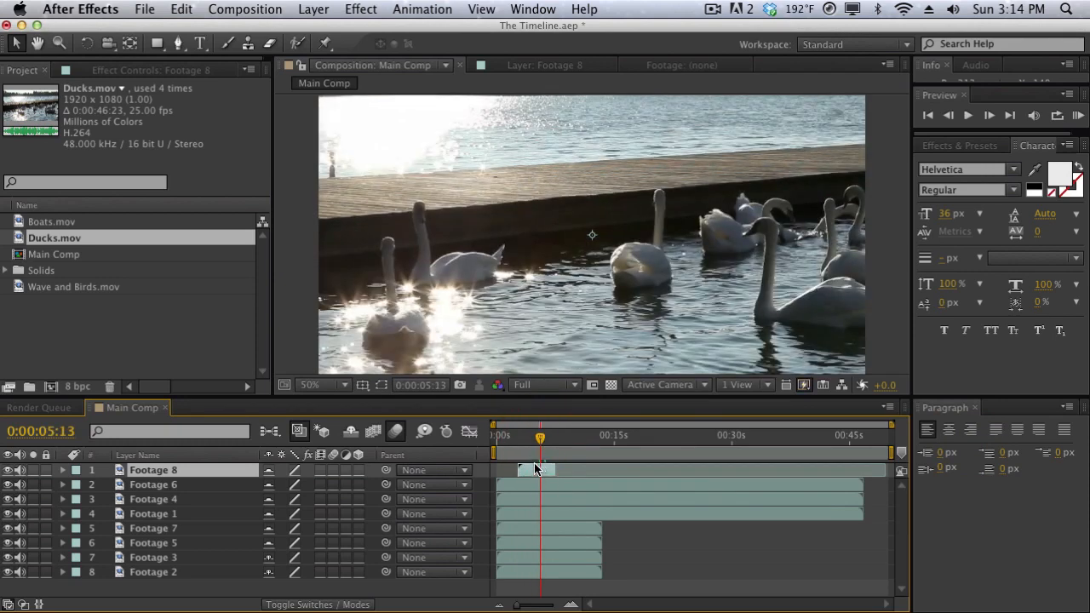
Step: Extend Footage 8's end to about 11 seconds and stagger Footage 6, 4, 1 and 7 to start at about 10, 13.5, 15.5 and 18 seconds
left_click_drag(555, 469, 608, 485)
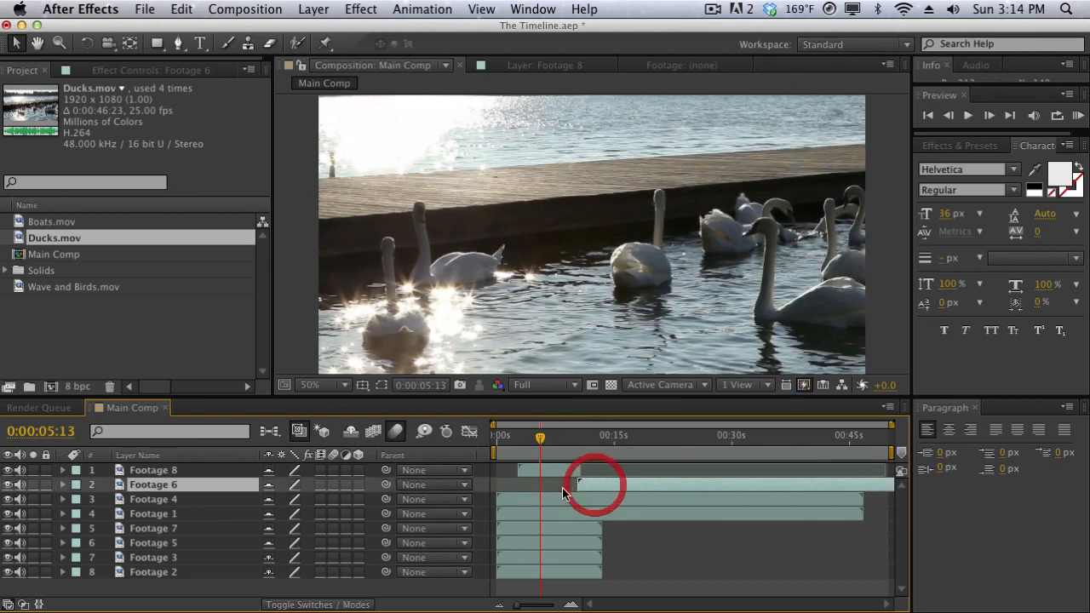
left_click_drag(521, 497, 625, 498)
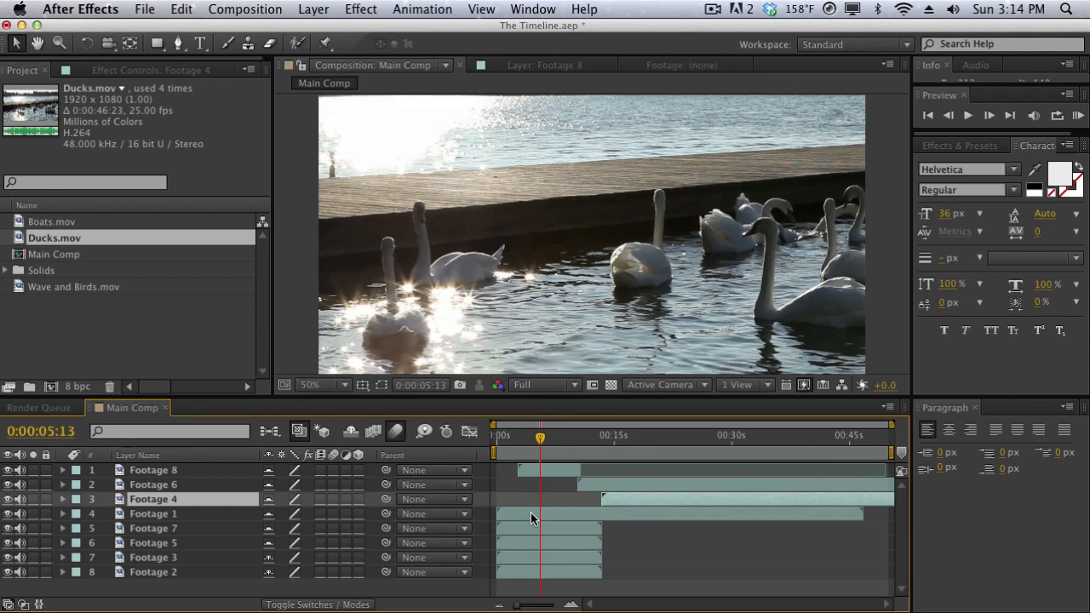
left_click_drag(530, 513, 652, 513)
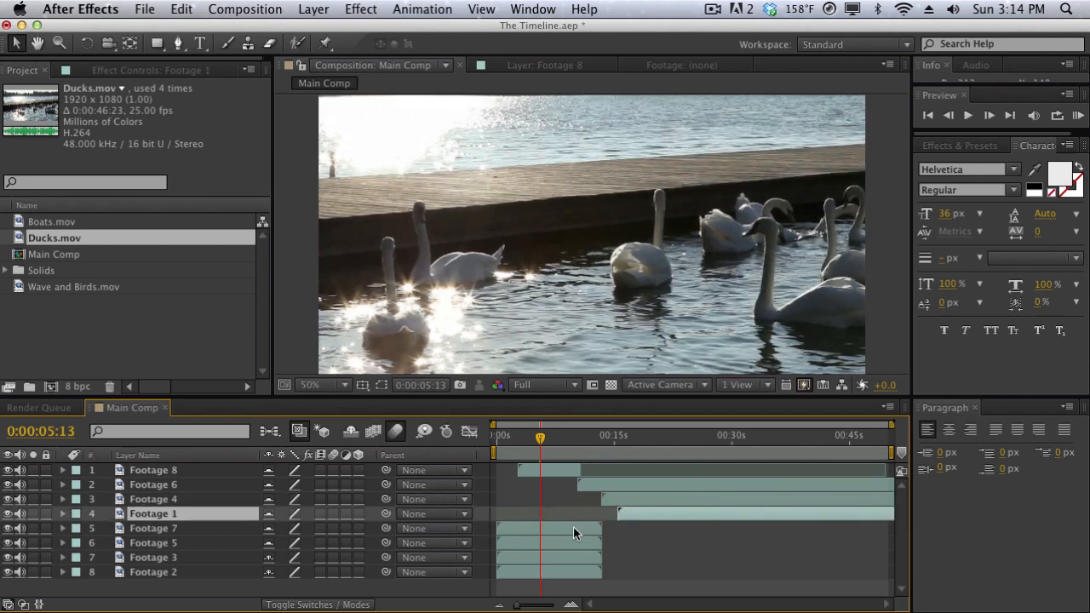
left_click_drag(573, 527, 714, 527)
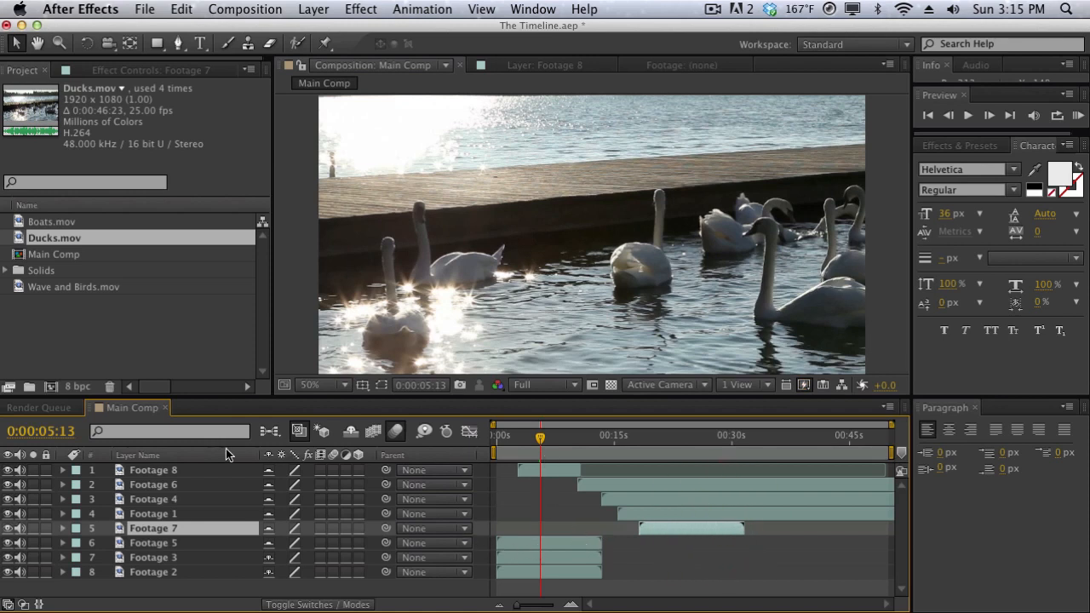
Step: Select Footage 8 and scrub the current time across the staggered layers, stopping at 0:00:13:02
left_click(205, 470)
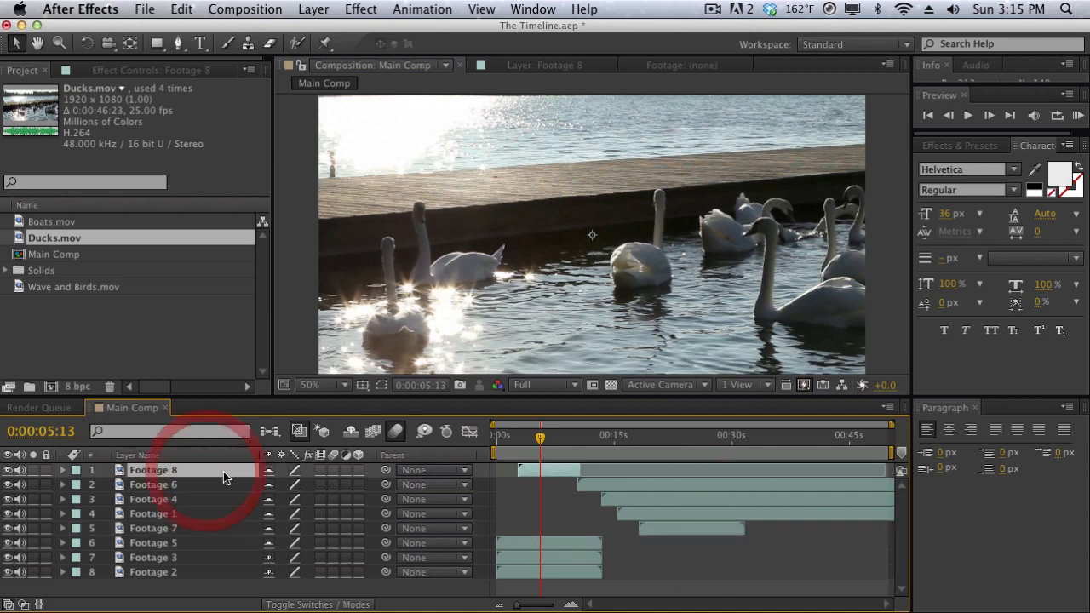
left_click_drag(538, 441, 582, 441)
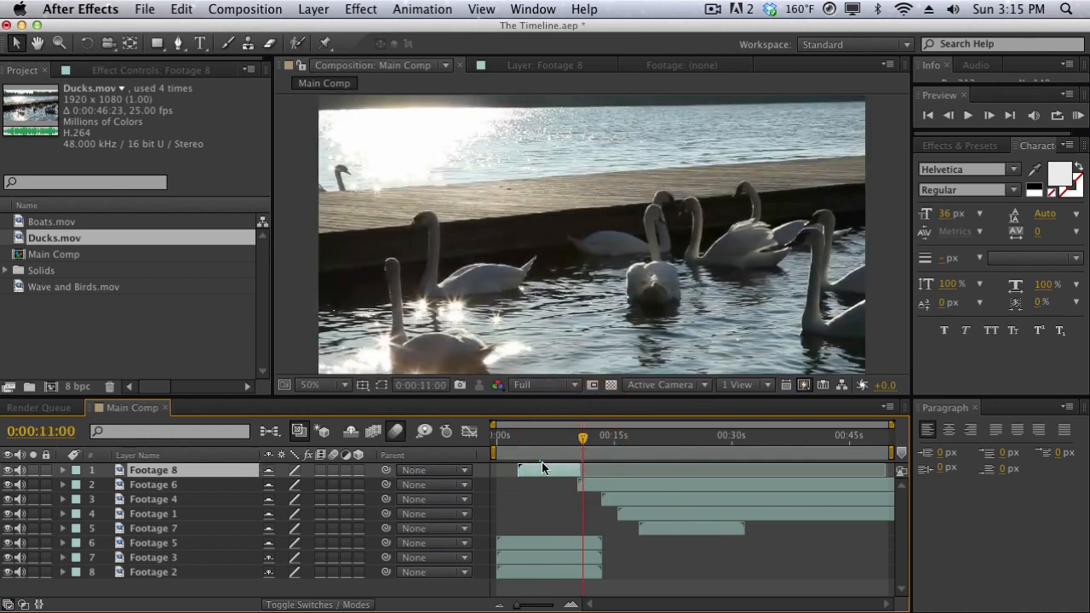
left_click(566, 438)
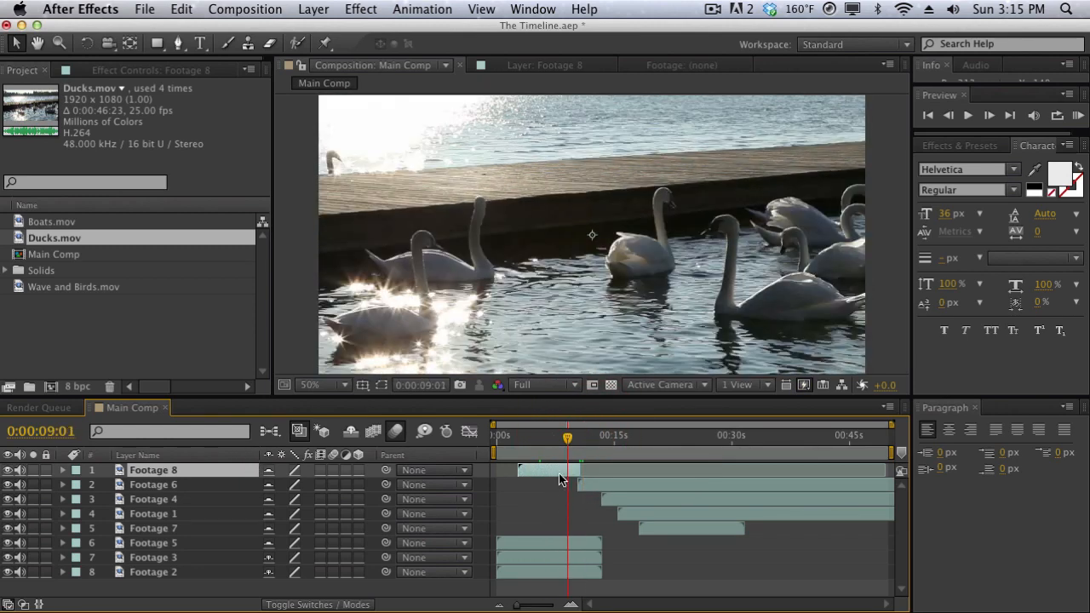
left_click_drag(555, 439, 599, 438)
Step: View Footage 6 in its own layer viewer, return to the composition, and examine the switches and effects offered for that layer
double_click(189, 487)
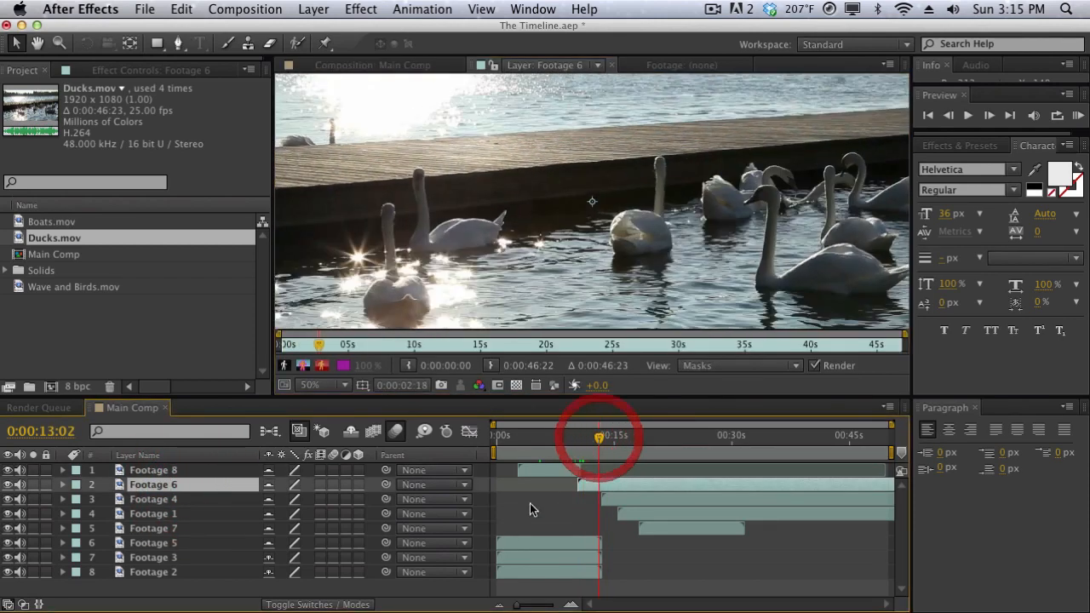
key("backslash")
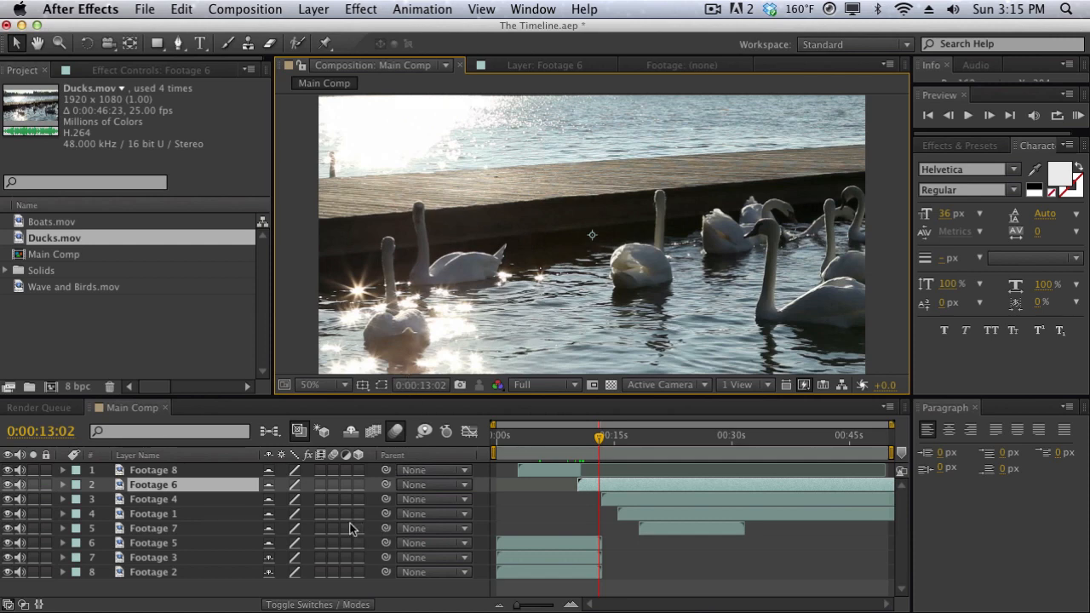
right_click(611, 487)
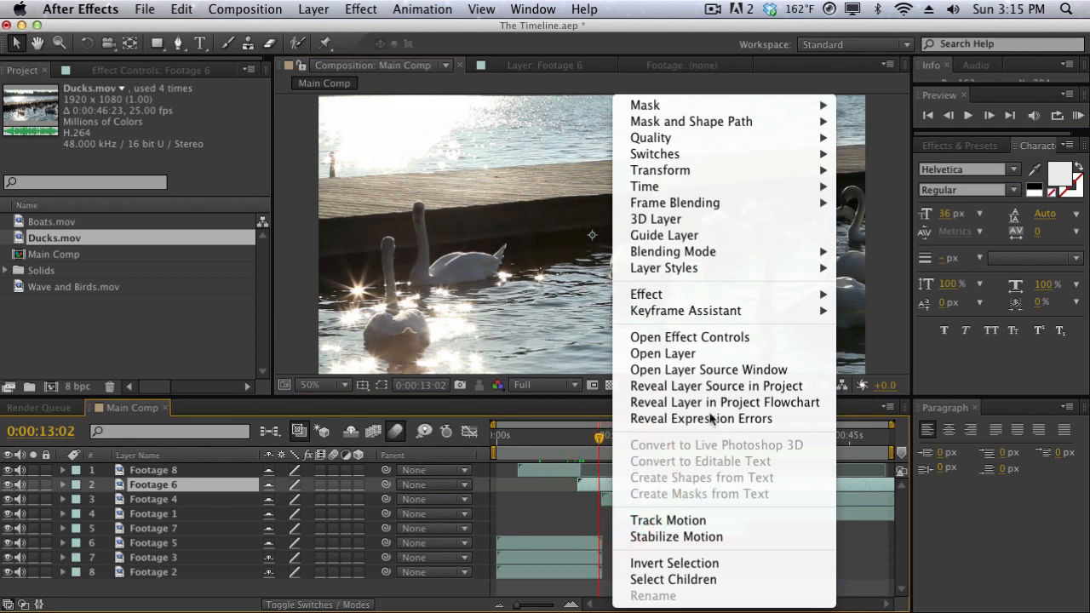
mouse_move(709, 187)
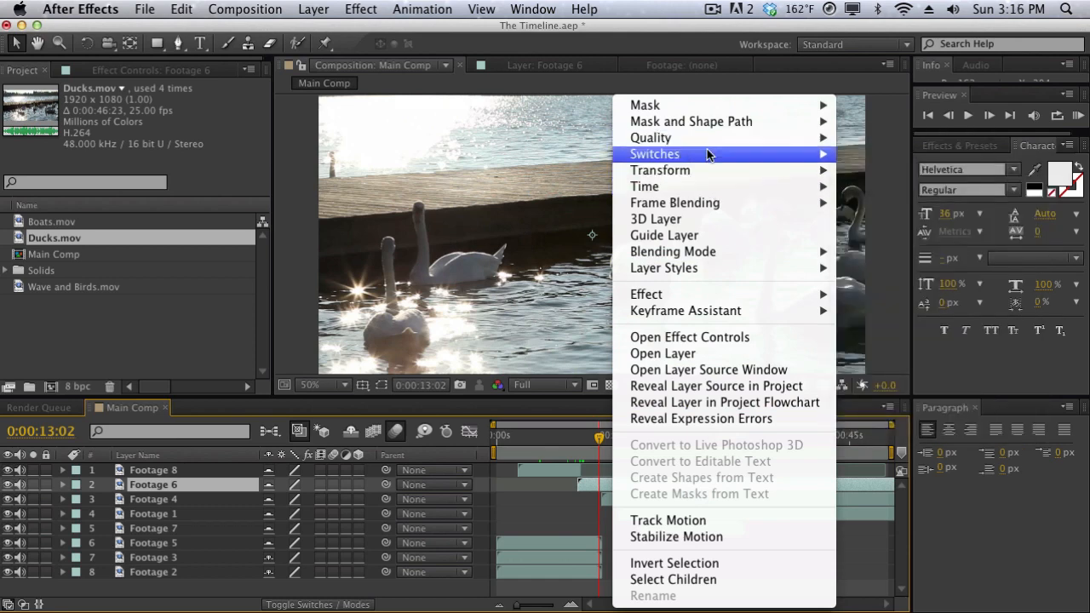
mouse_move(707, 154)
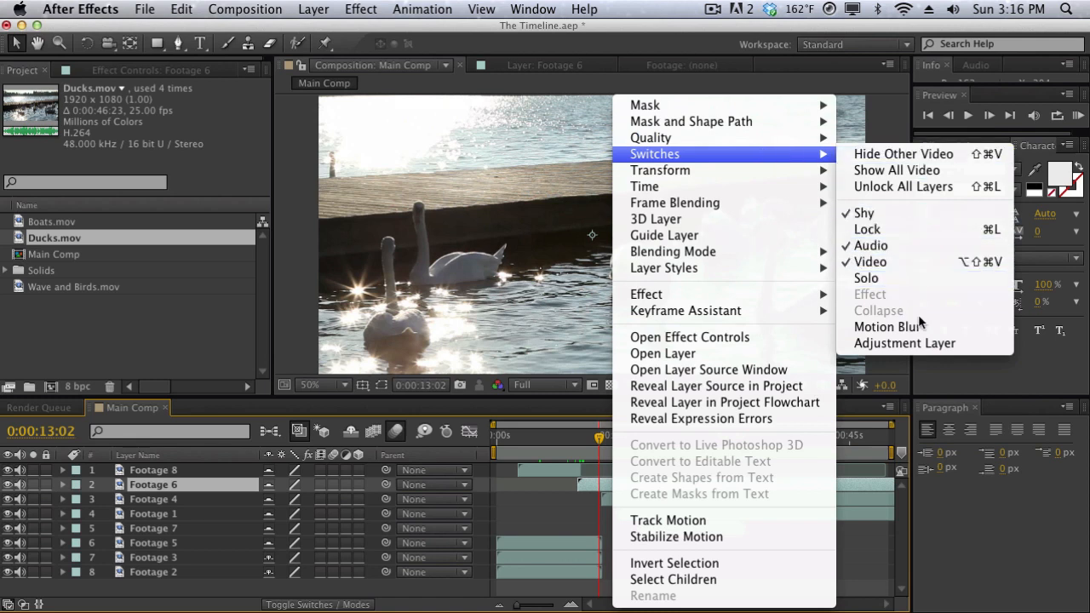
mouse_move(672, 316)
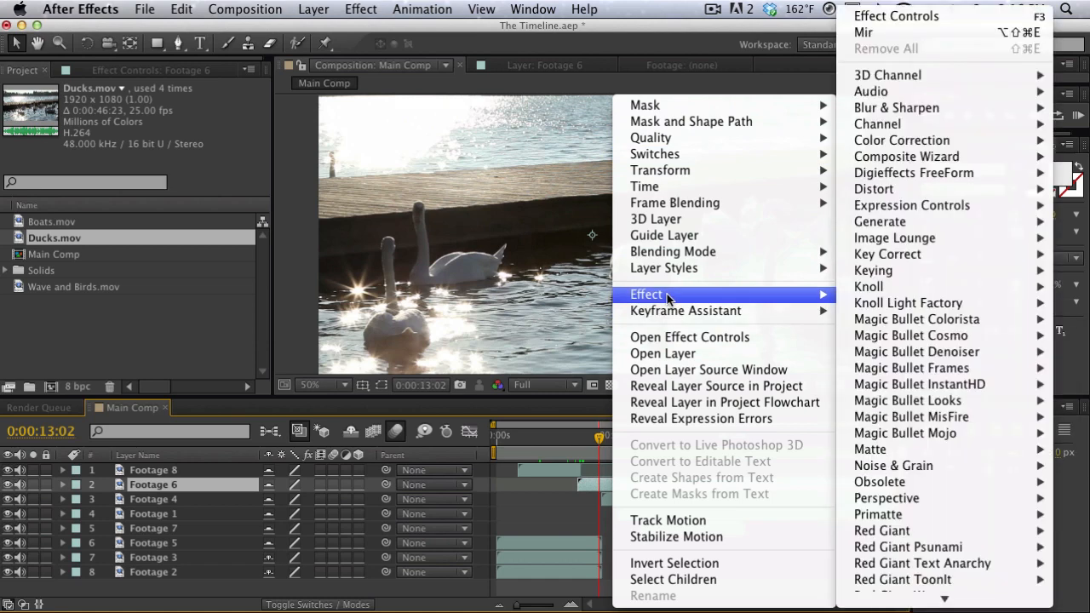
mouse_move(668, 271)
left_click(425, 310)
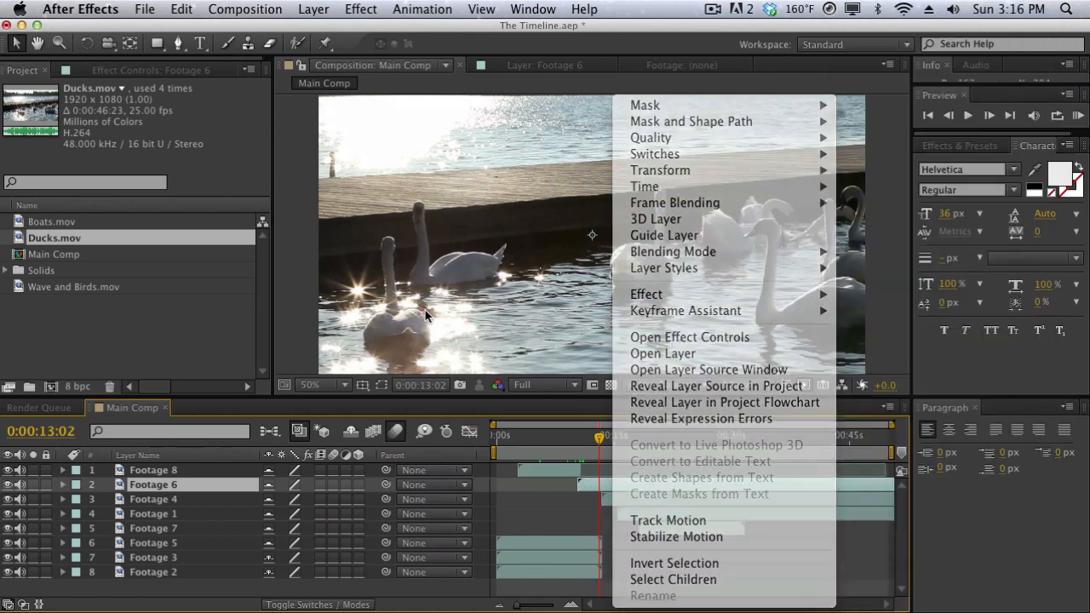